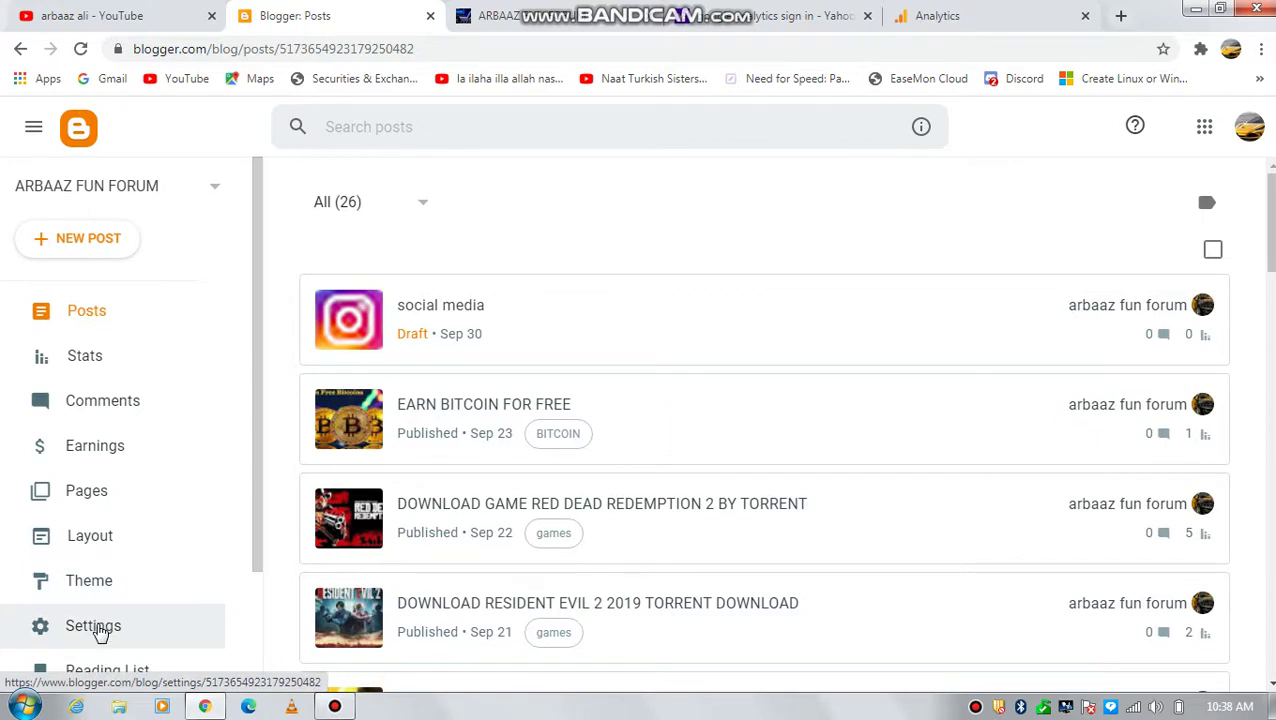
Open the blog's settings, bring up the Title setting for editing and save it
left_click(100, 630)
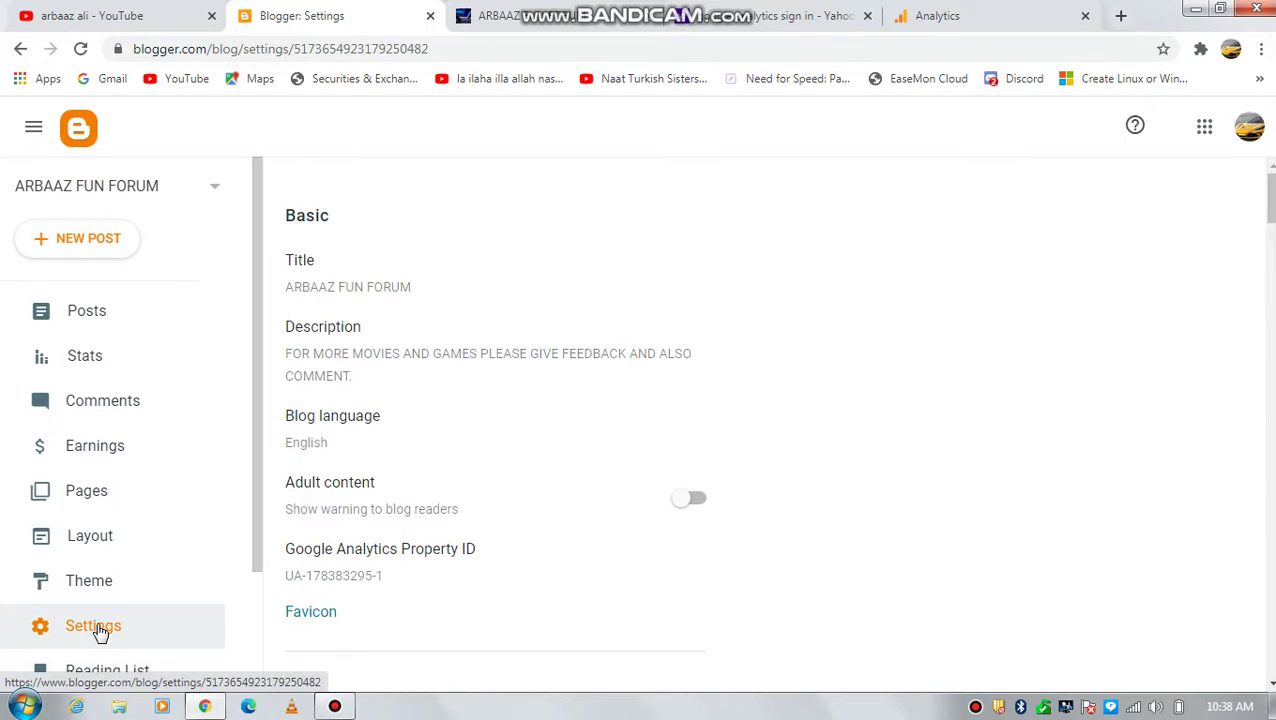
left_click(340, 289)
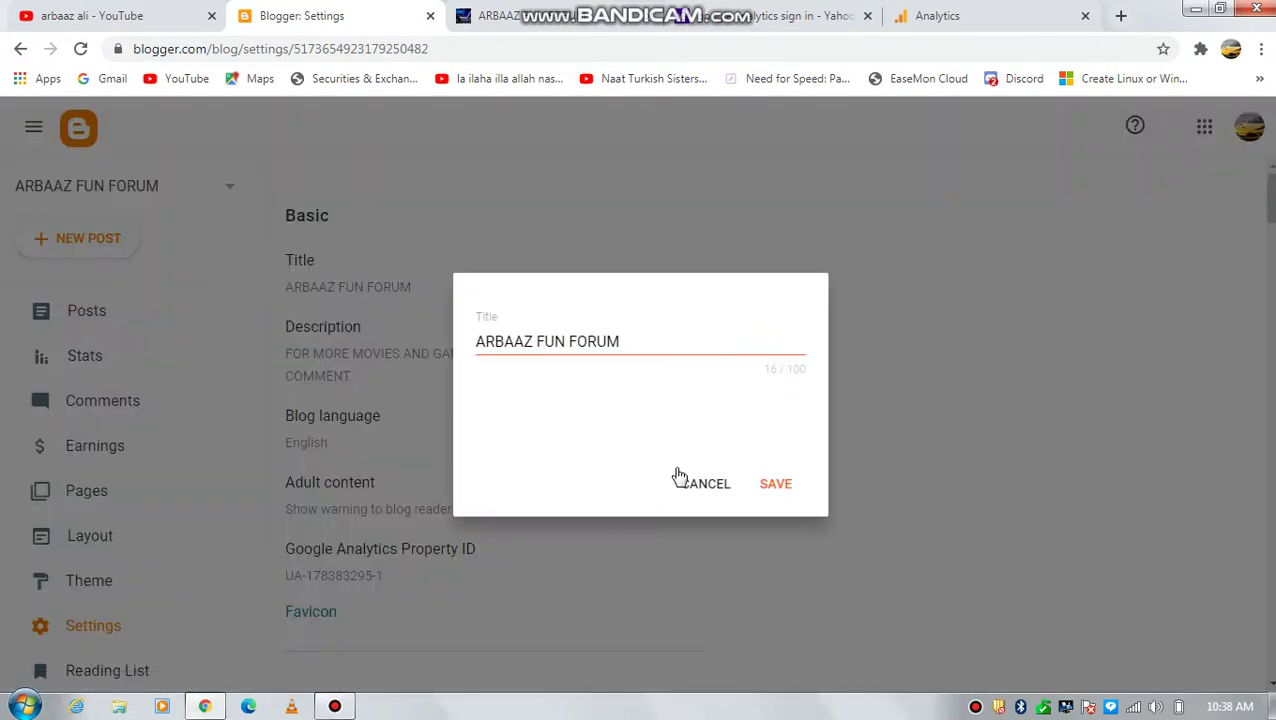
left_click(772, 484)
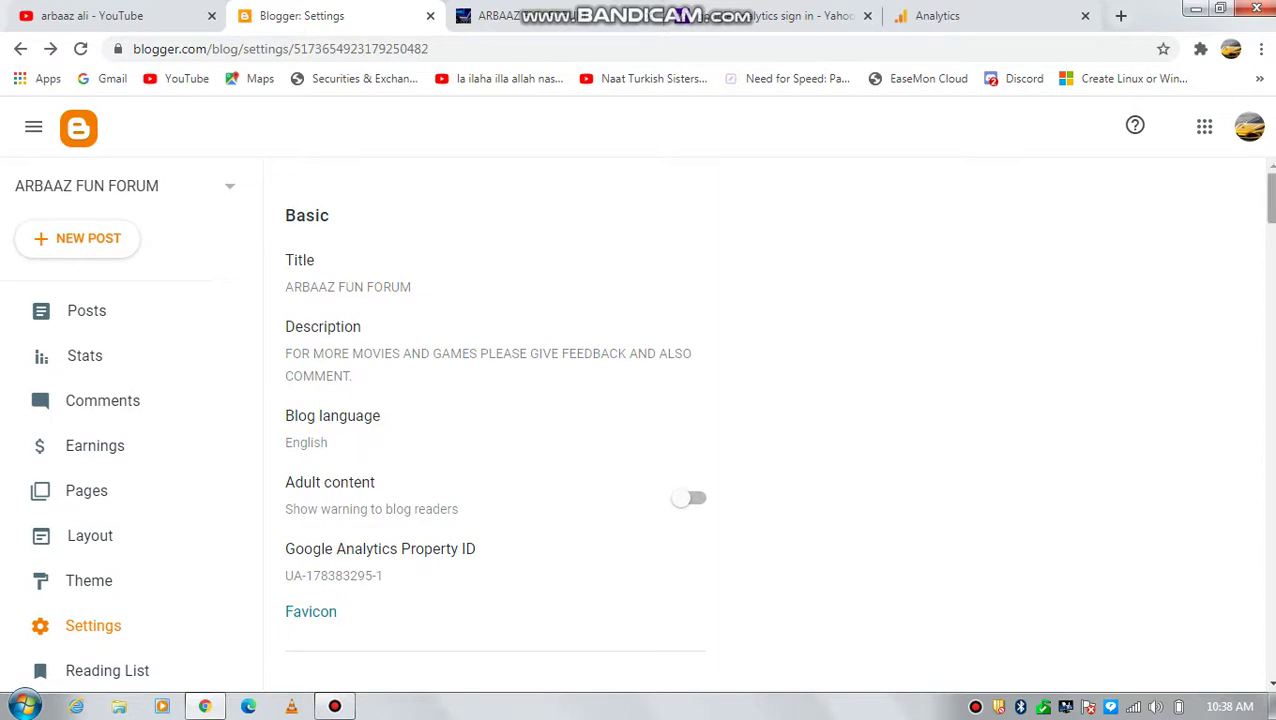
Switch to the Yahoo results for "google analytics sign in" and look through the Google Analytics entries
scroll(1266, 200, "down", 2)
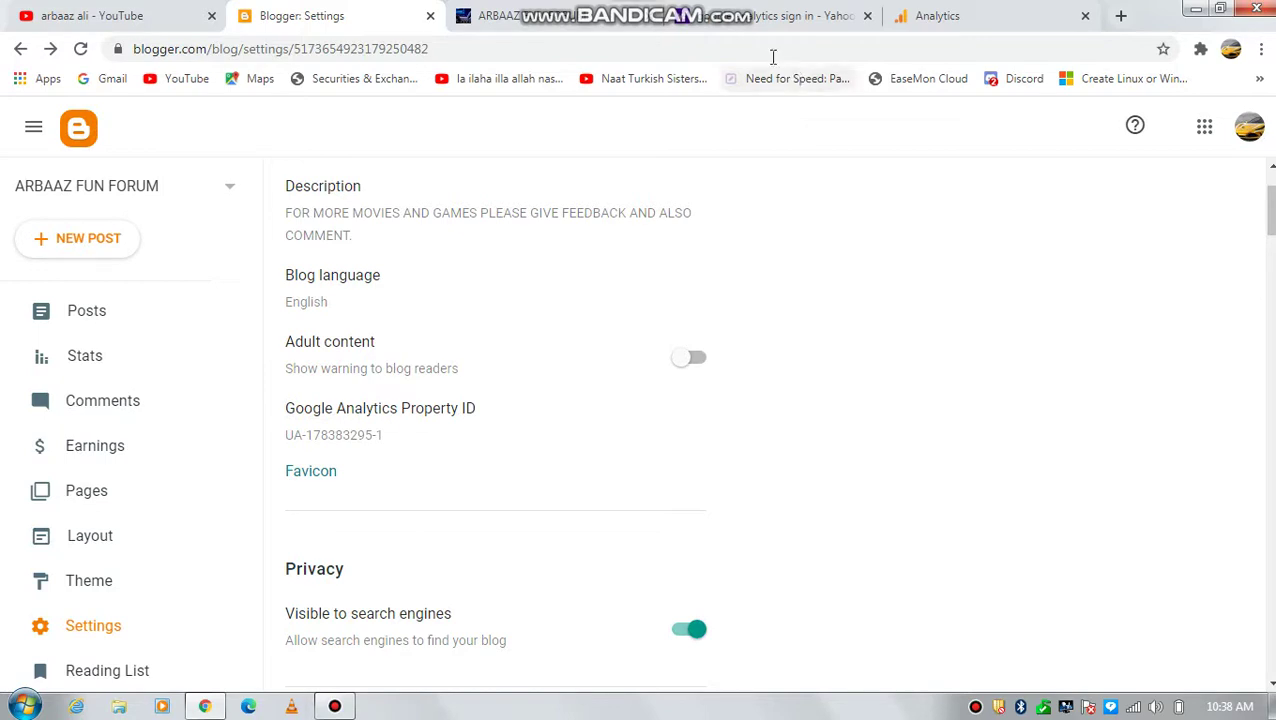
left_click(745, 20)
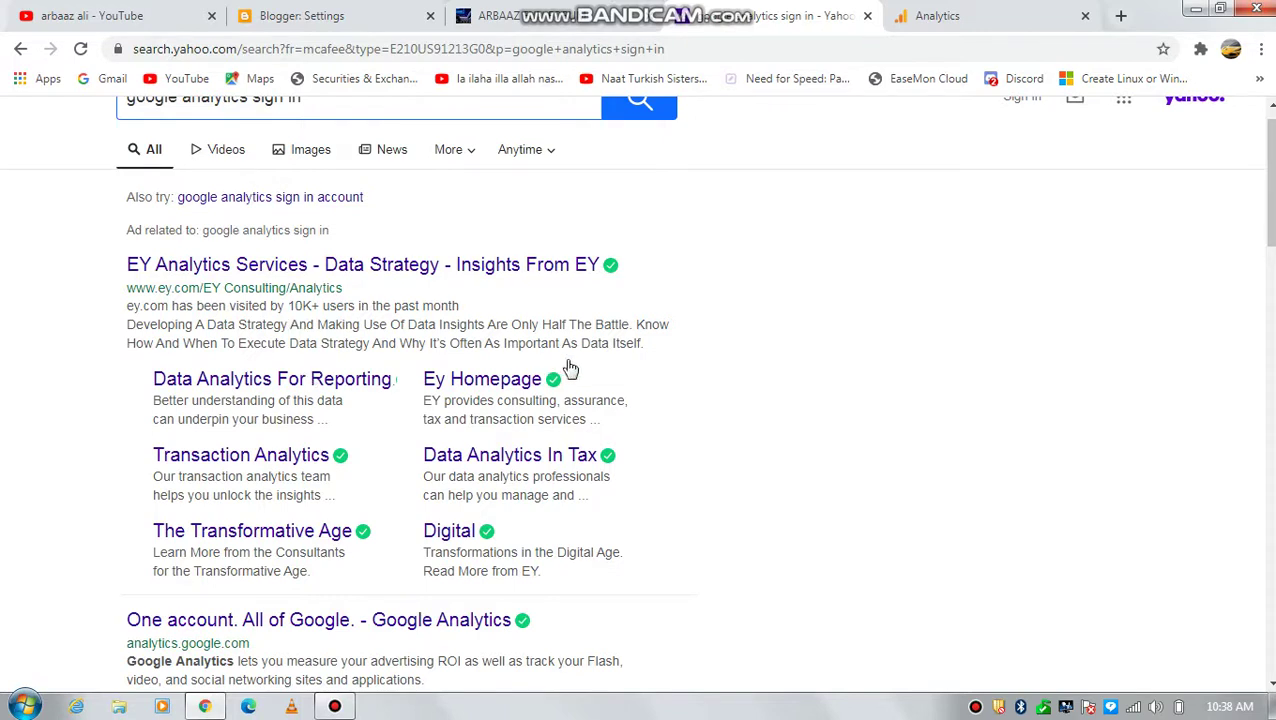
left_click_drag(1270, 239, 1272, 290)
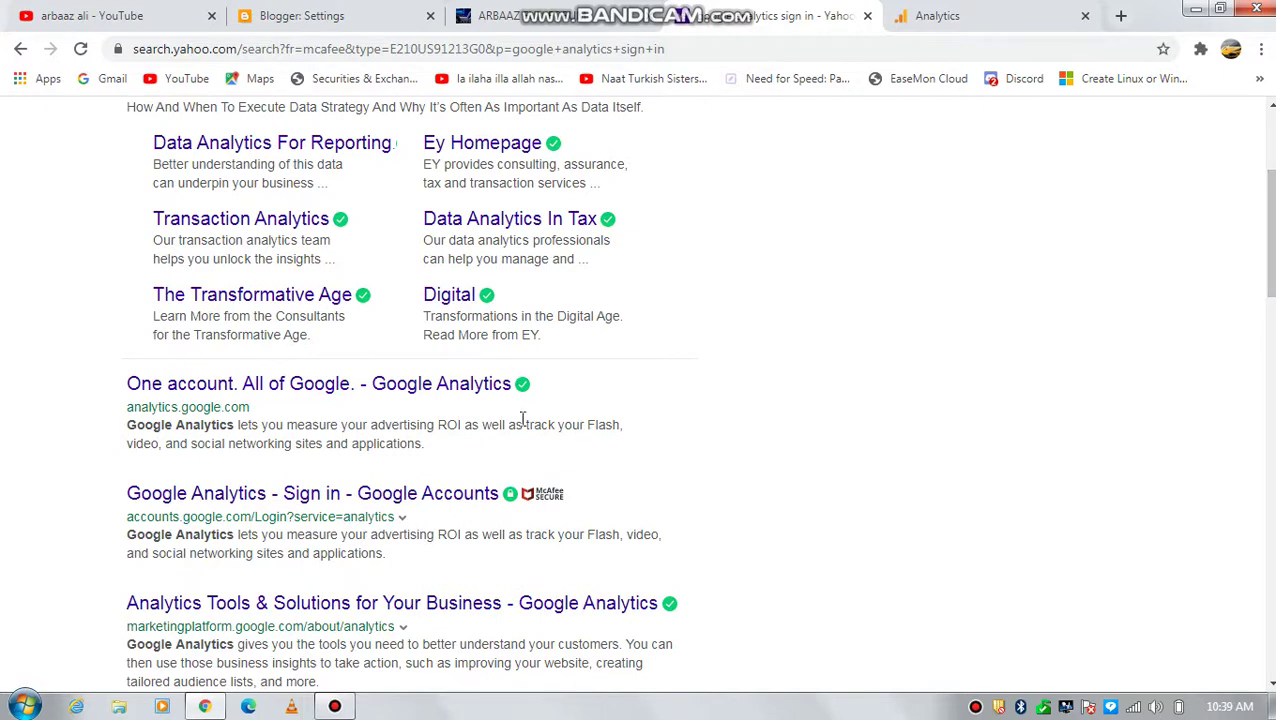
left_click_drag(1268, 250, 1268, 120)
Switch to Google Analytics and view the account, property and view list for the blog, then close the list
left_click(938, 12)
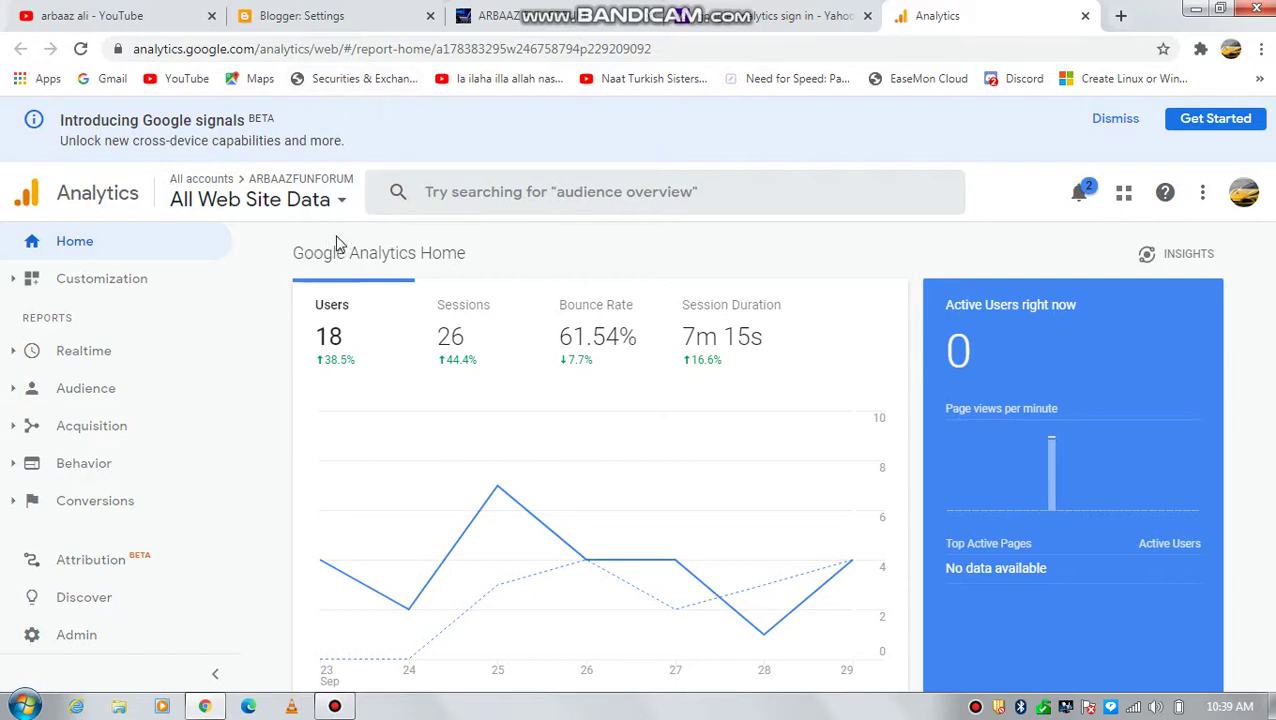
left_click(340, 203)
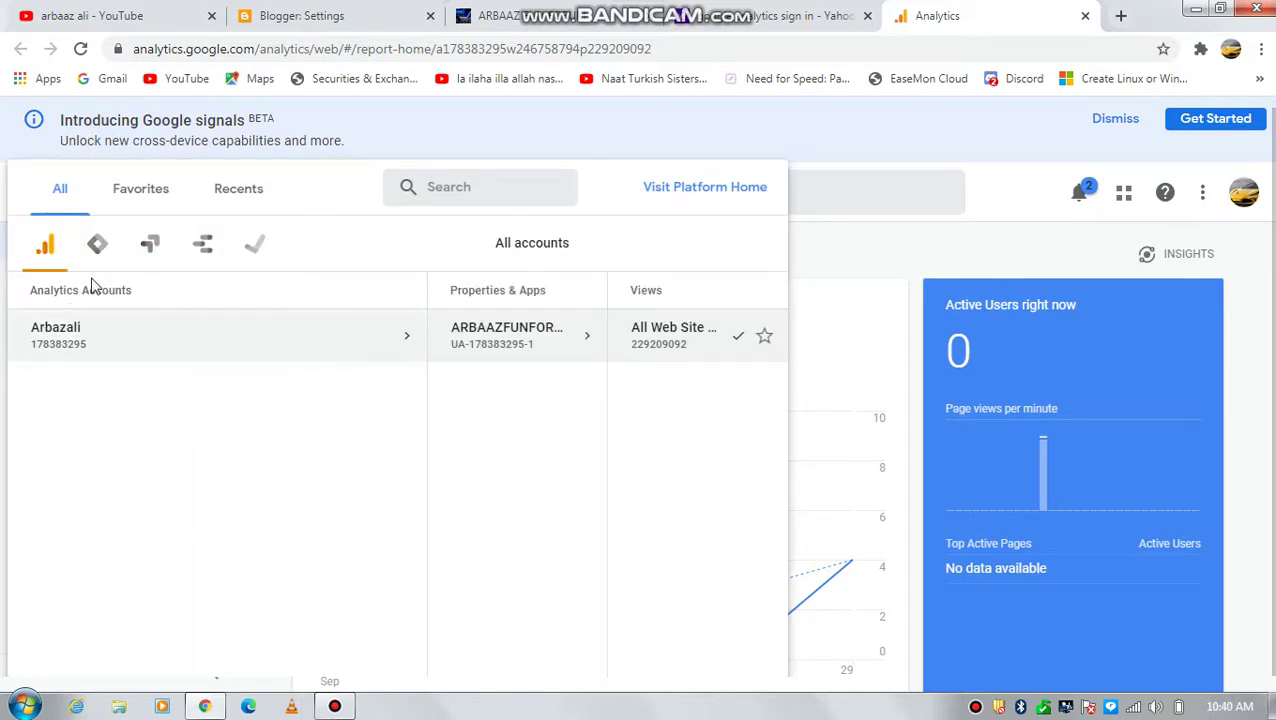
left_click(1016, 194)
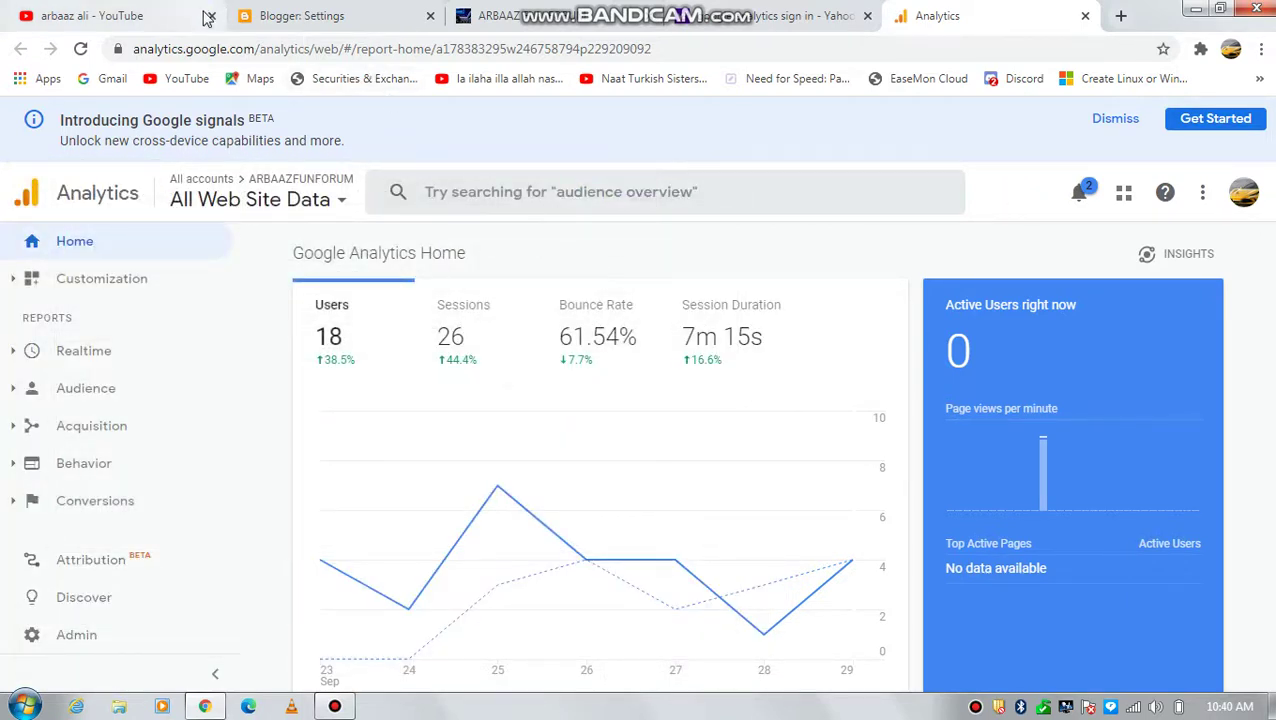
Switch back to the Blogger settings, view the Google Analytics Property ID entry and cancel out of it
left_click(298, 22)
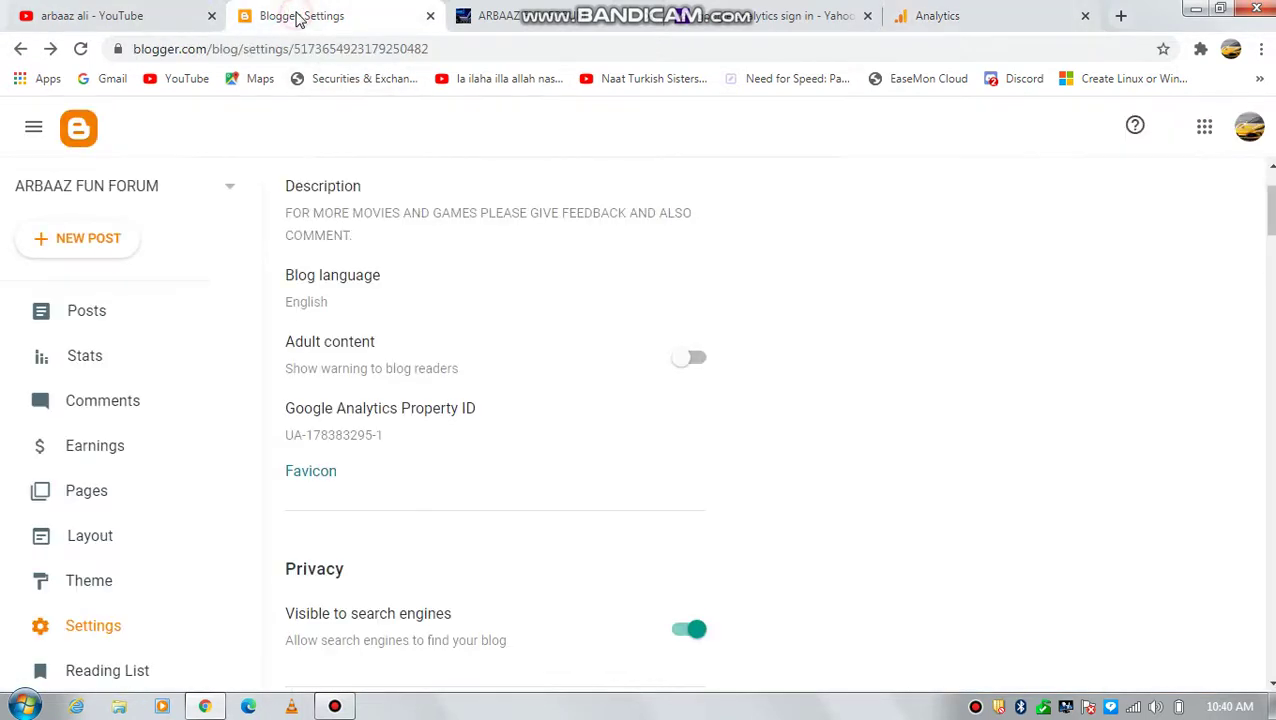
left_click(385, 424)
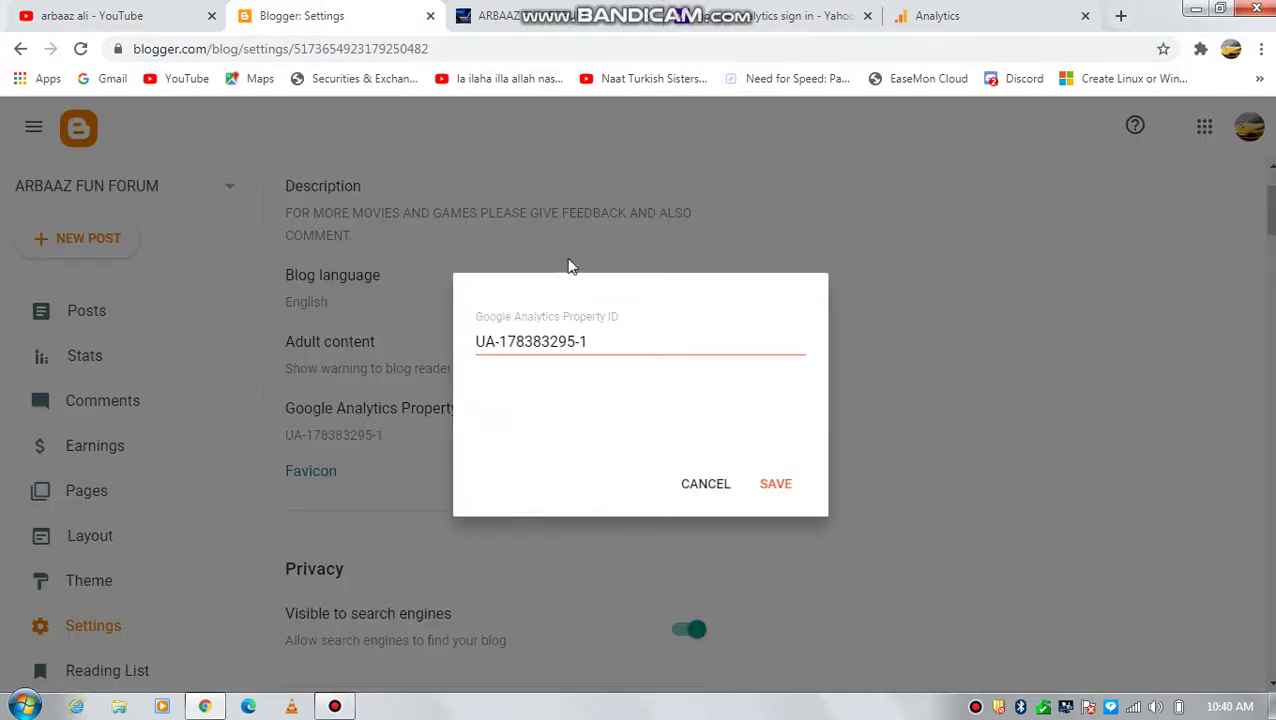
left_click(705, 493)
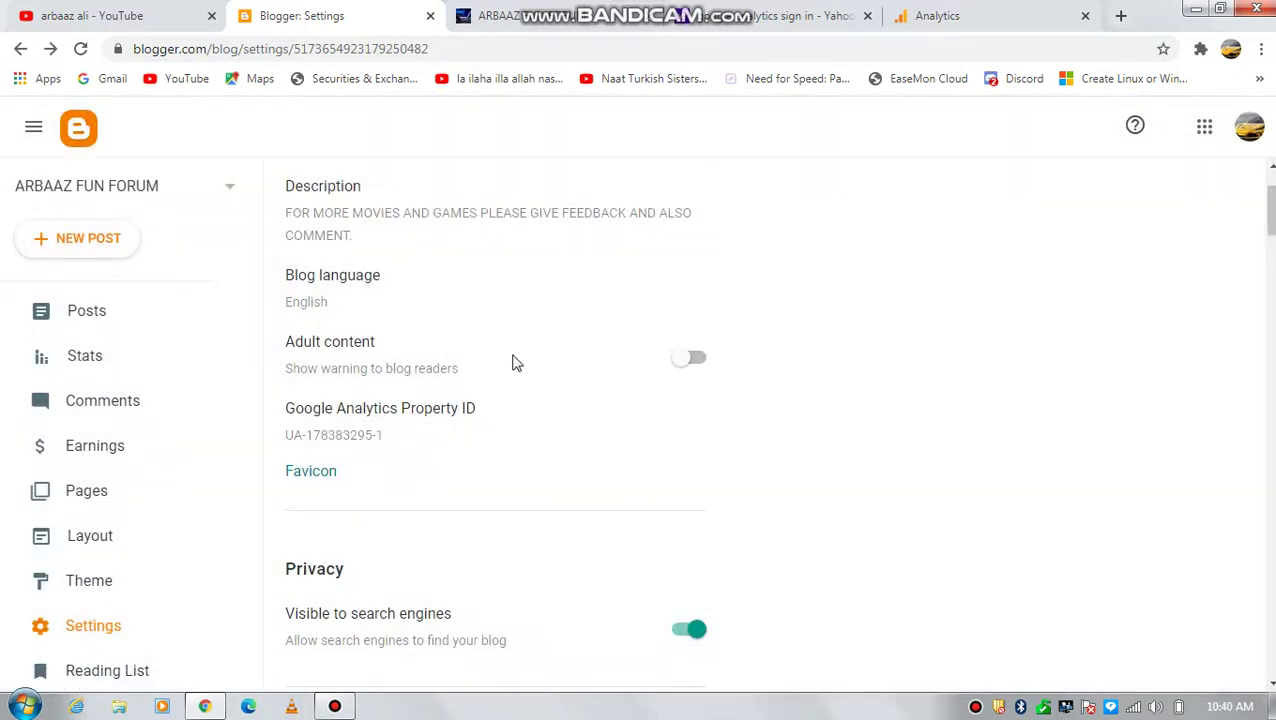
Switch to Google Analytics and examine the user and acquisition charts on its home page
left_click(976, 15)
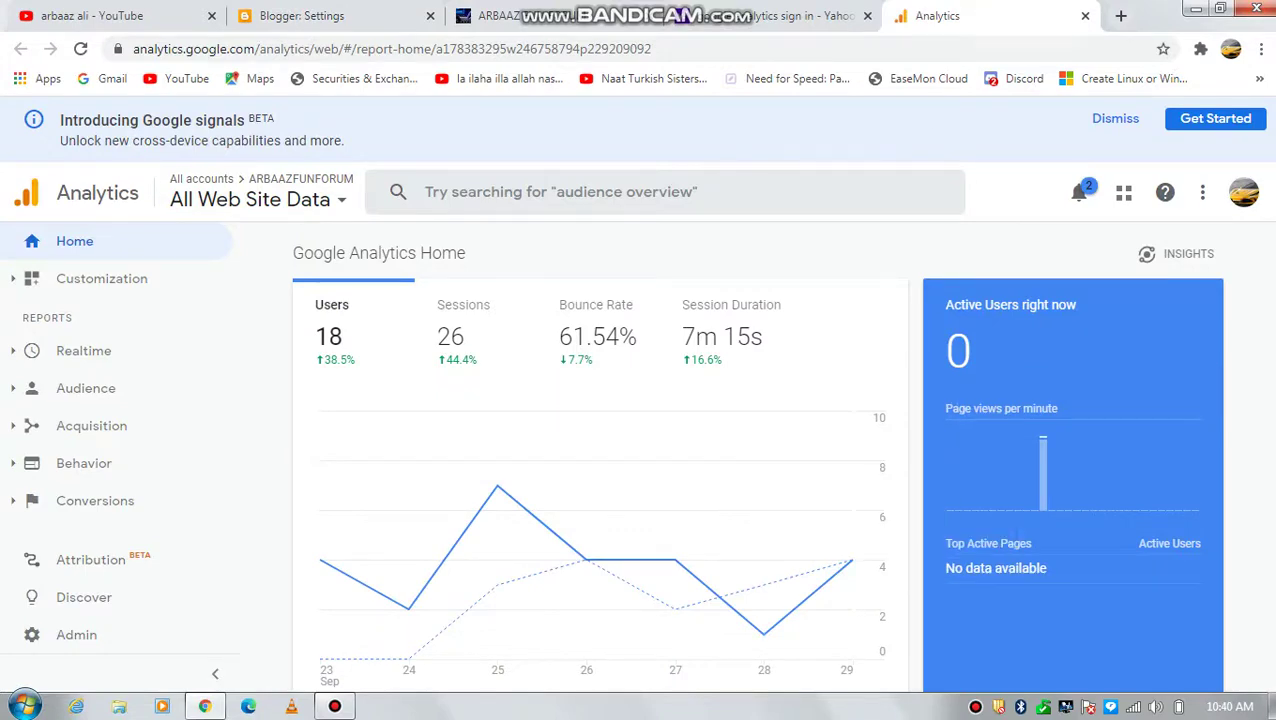
key("ctrl+a")
scroll(1237, 434, "down", 5)
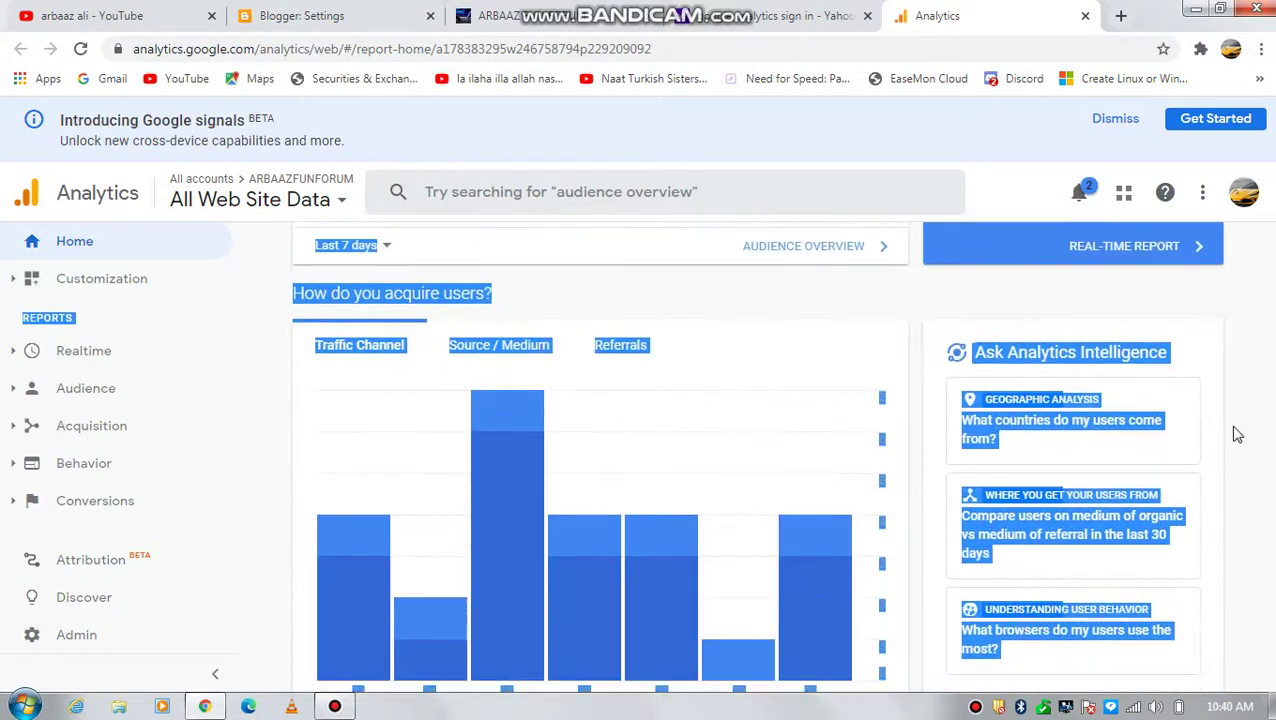
scroll(1230, 441, "down", 5)
scroll(1256, 404, "up", 7)
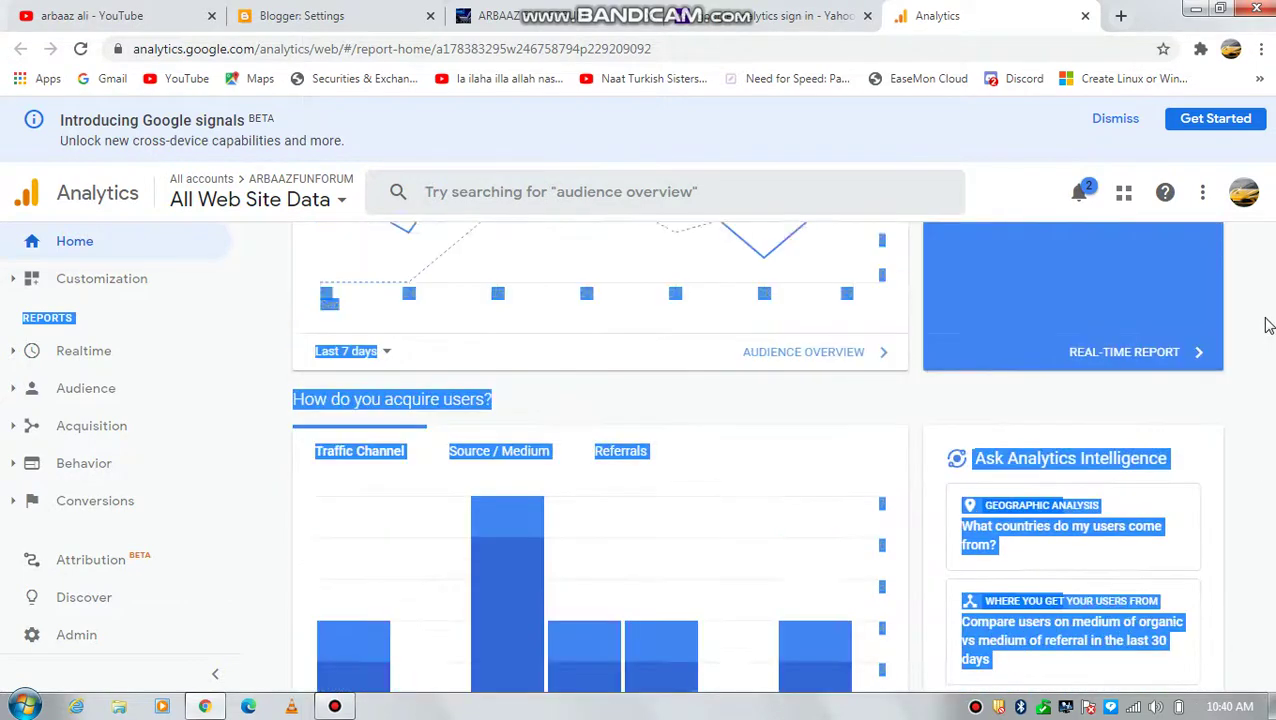
scroll(1262, 326, "up", 1)
left_click(1260, 328)
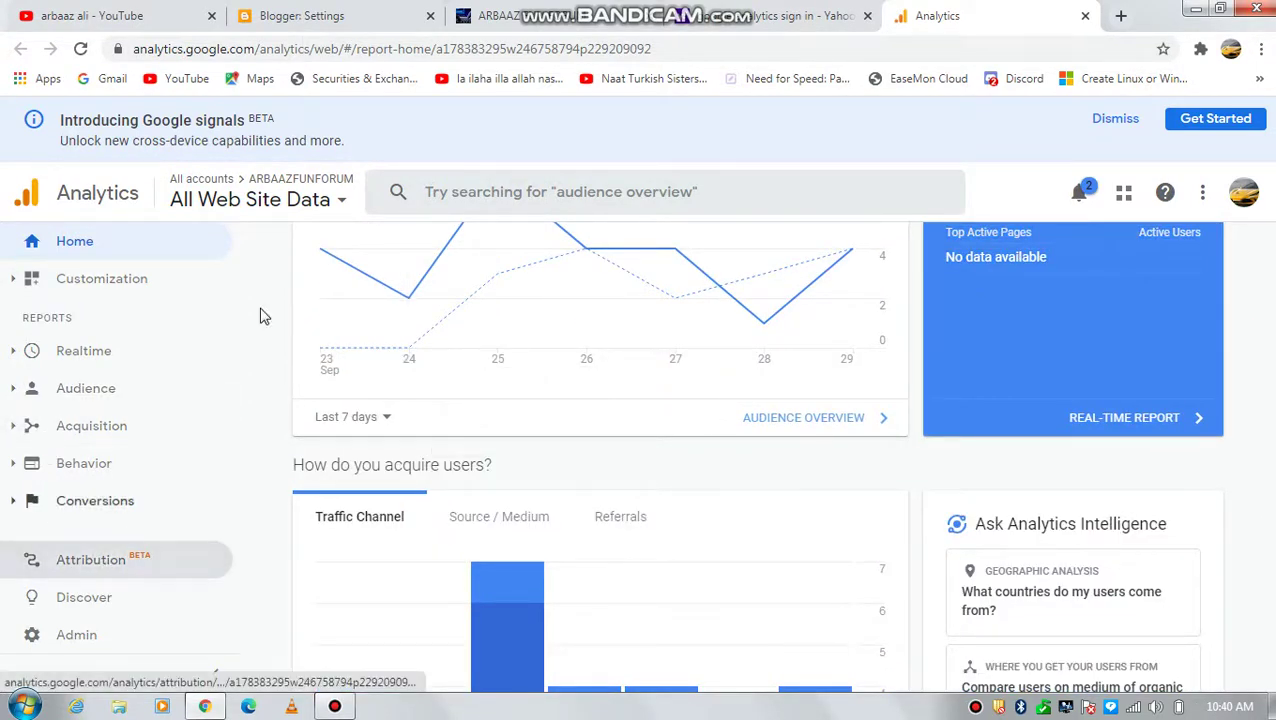
Switch to the Blogger settings, view the Configure Favicon page and close it again
left_click(341, 17)
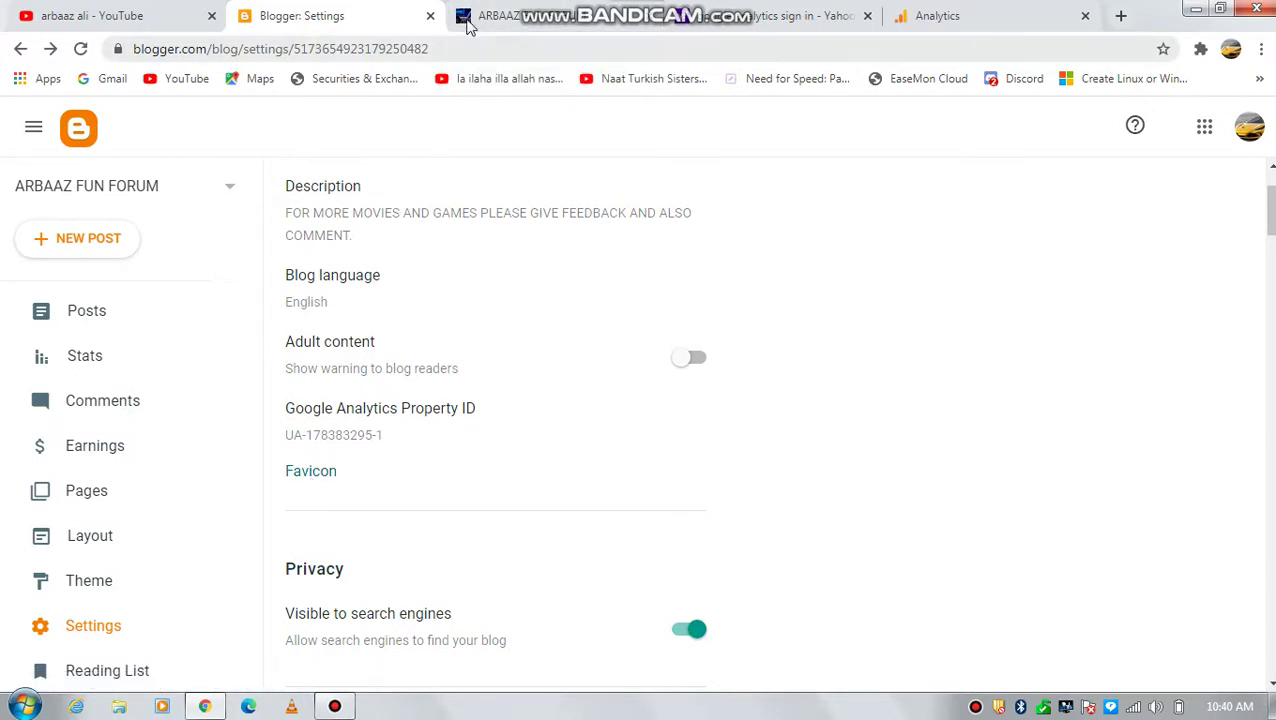
left_click(314, 474)
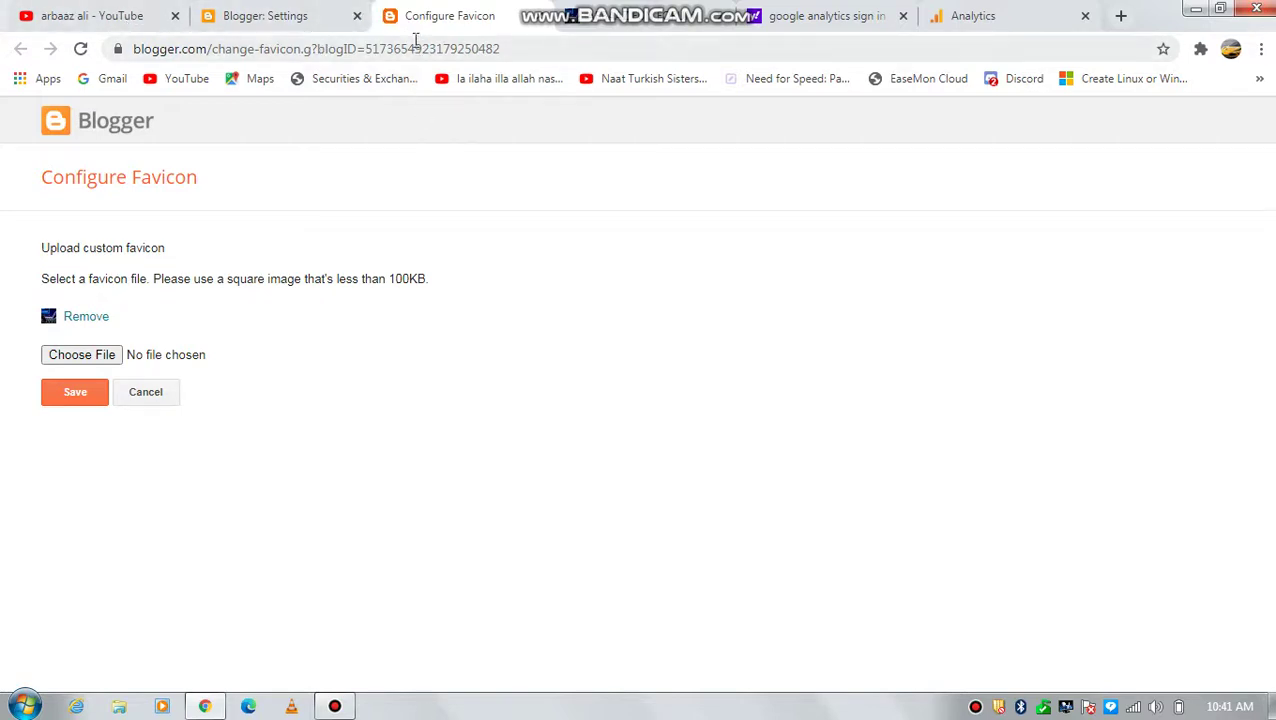
left_click(303, 22)
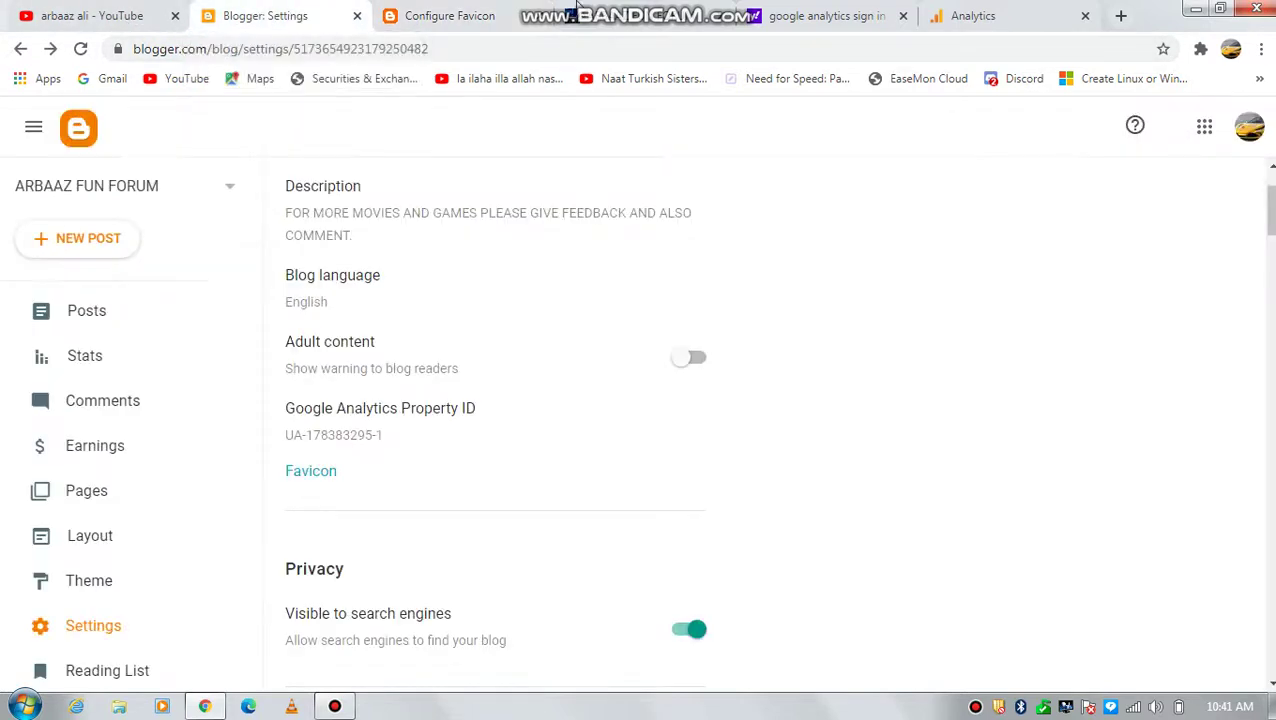
left_click(541, 22)
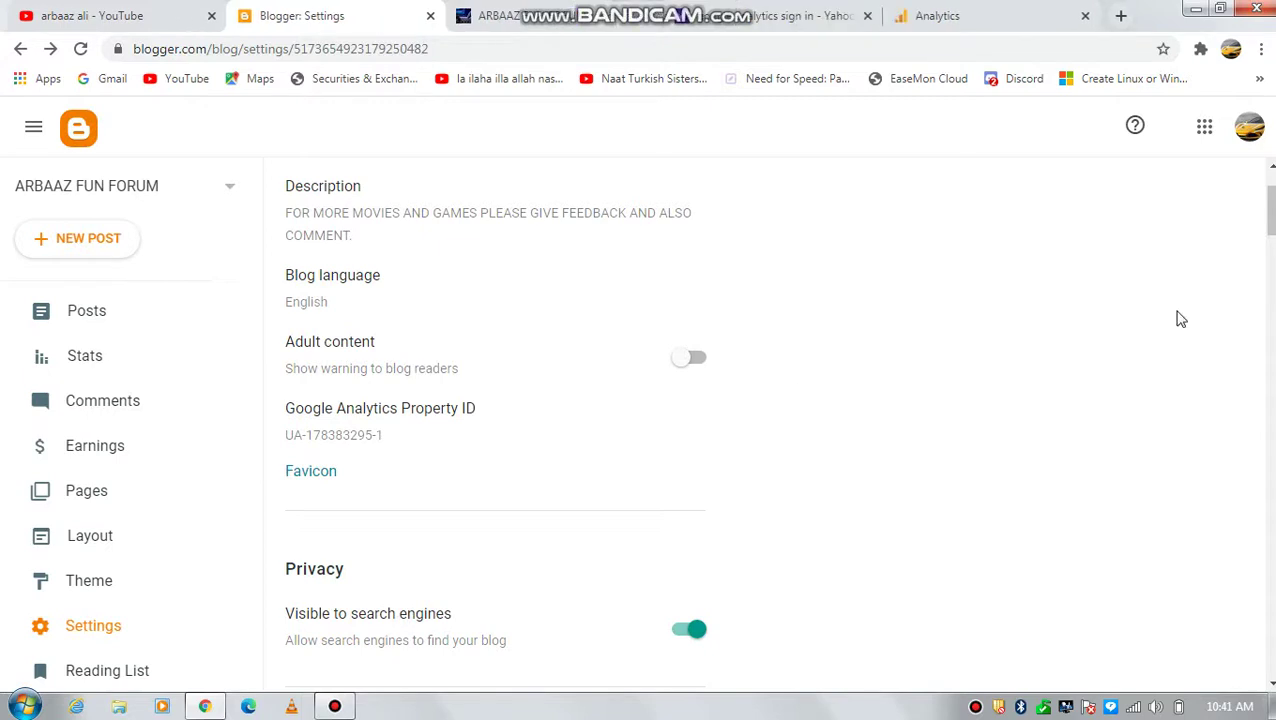
View the domains offered for purchase under the Custom domain setting in Publishing, and cancel without buying one
scroll(495, 420, "down", 3)
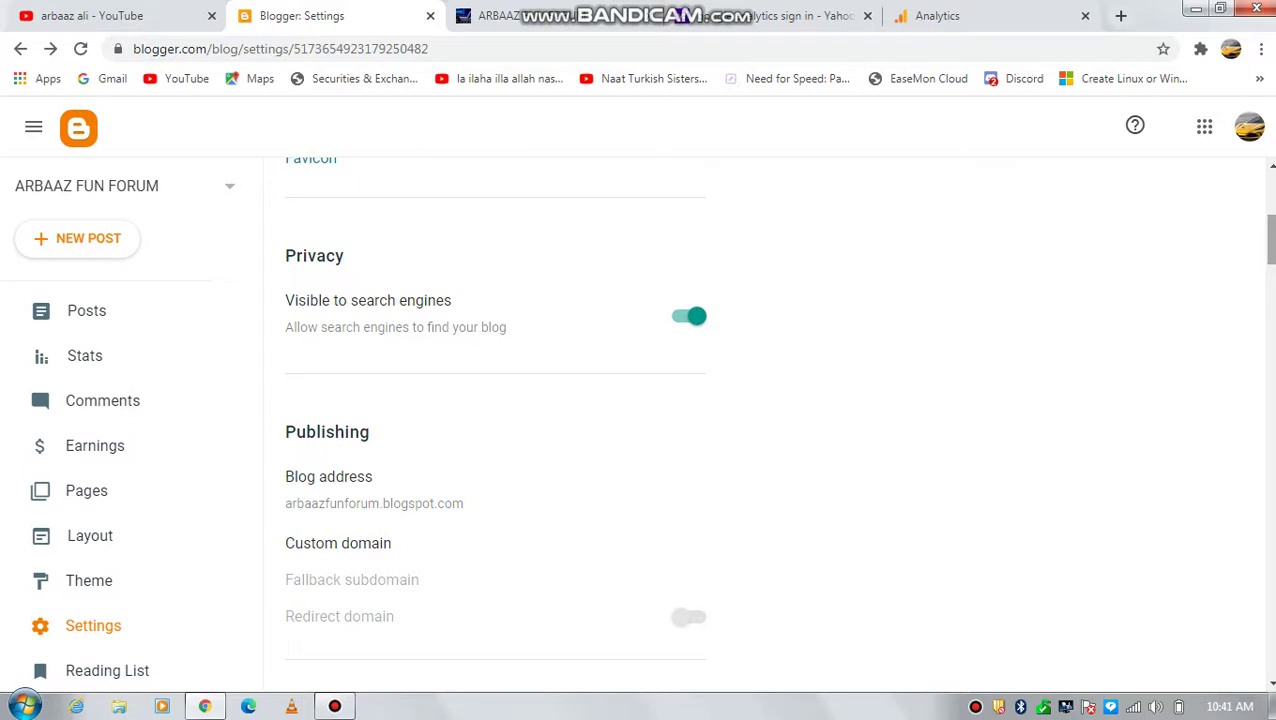
scroll(1000, 410, "down", 2)
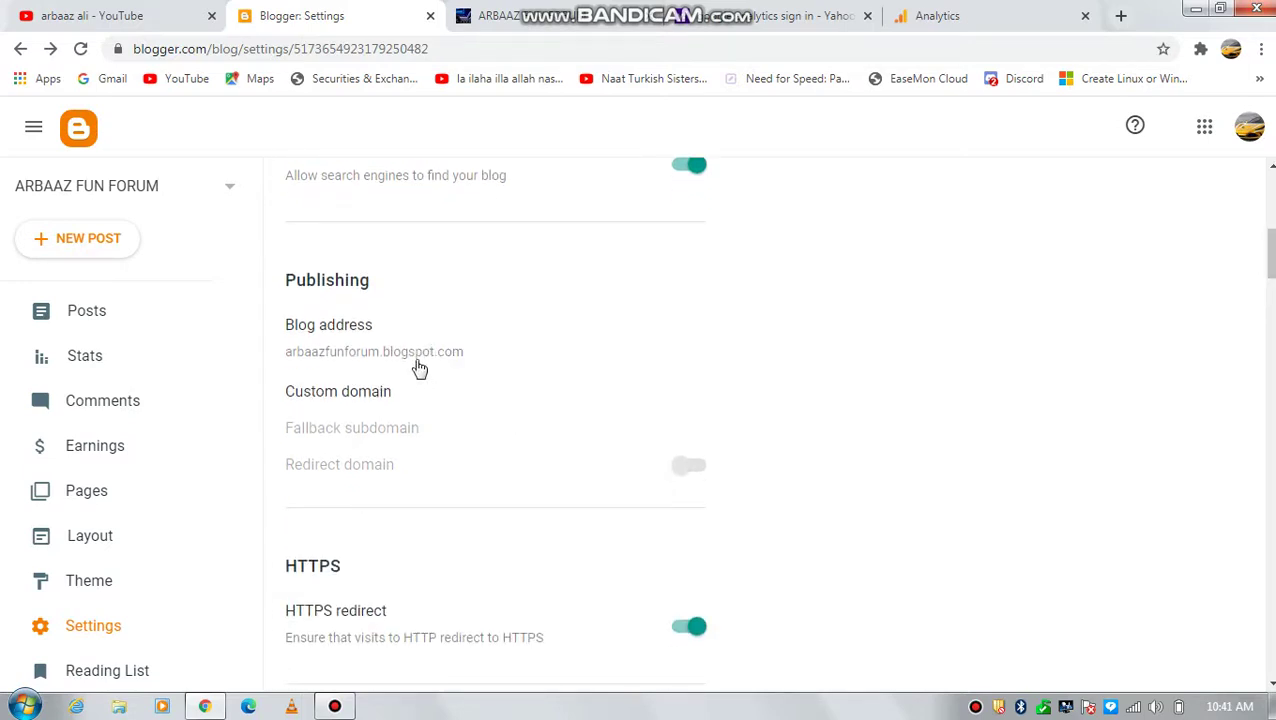
left_click(369, 393)
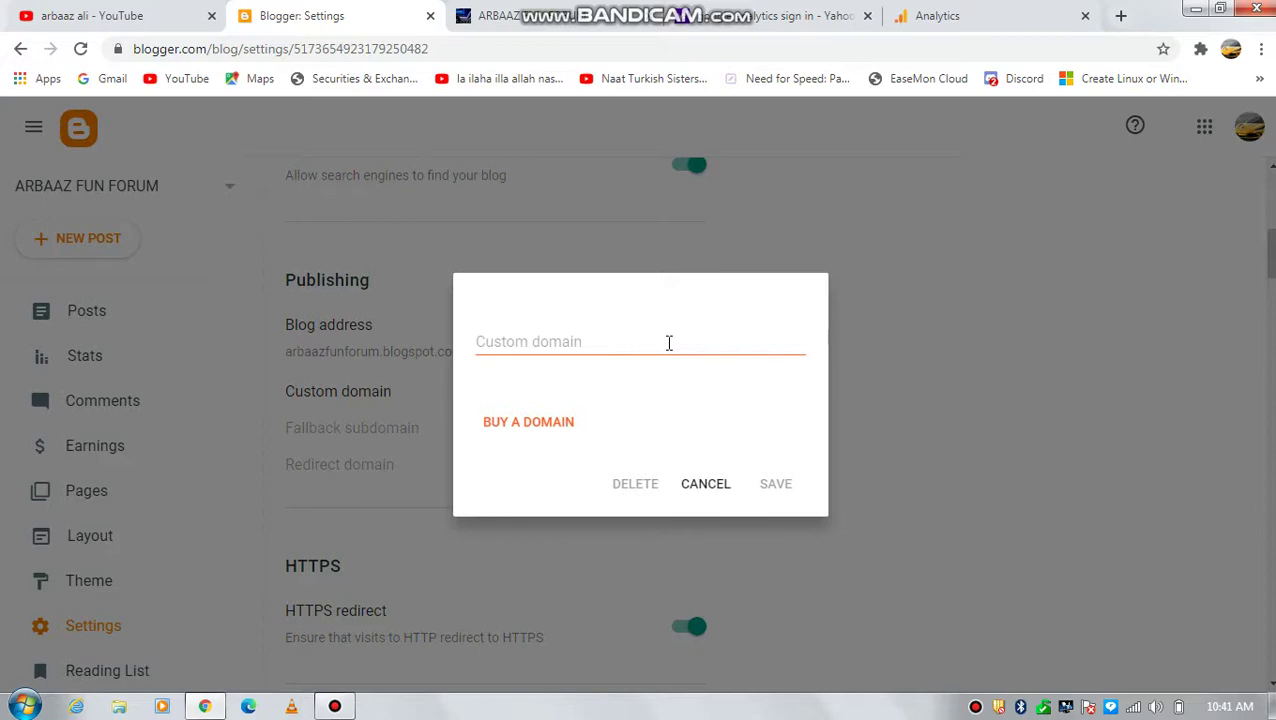
left_click(549, 424)
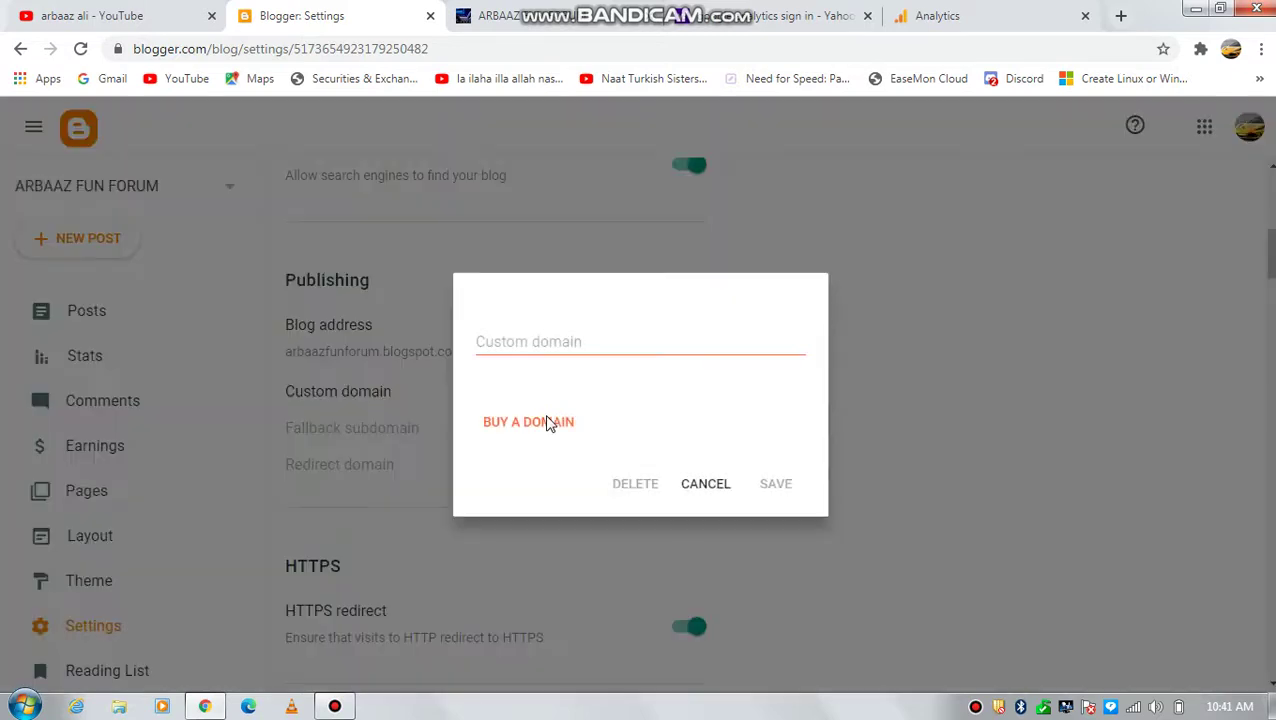
left_click(528, 422)
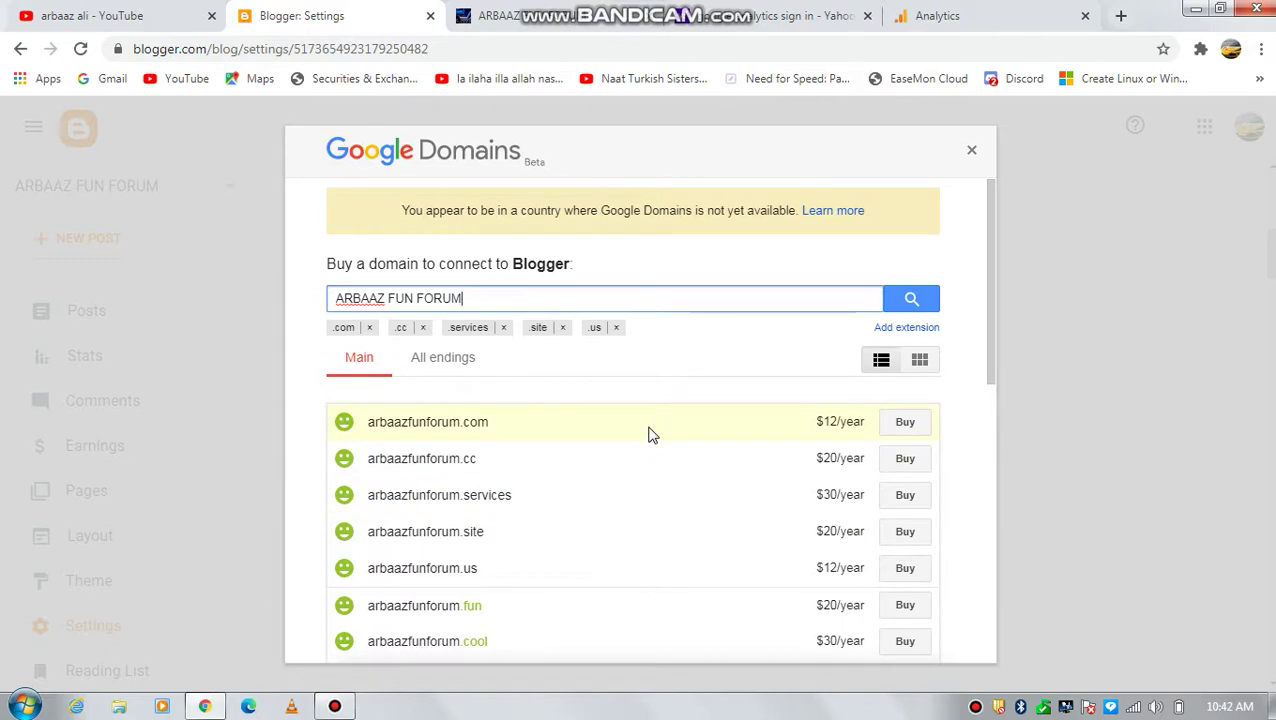
left_click(969, 152)
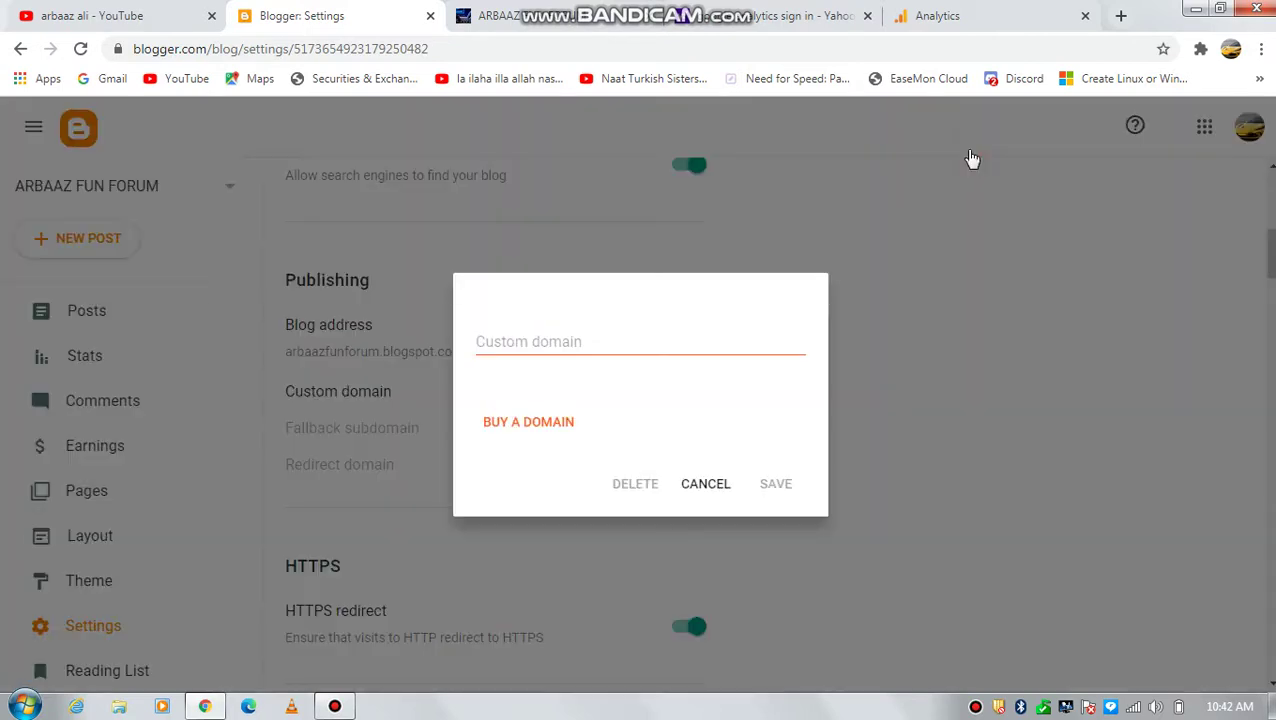
left_click(720, 494)
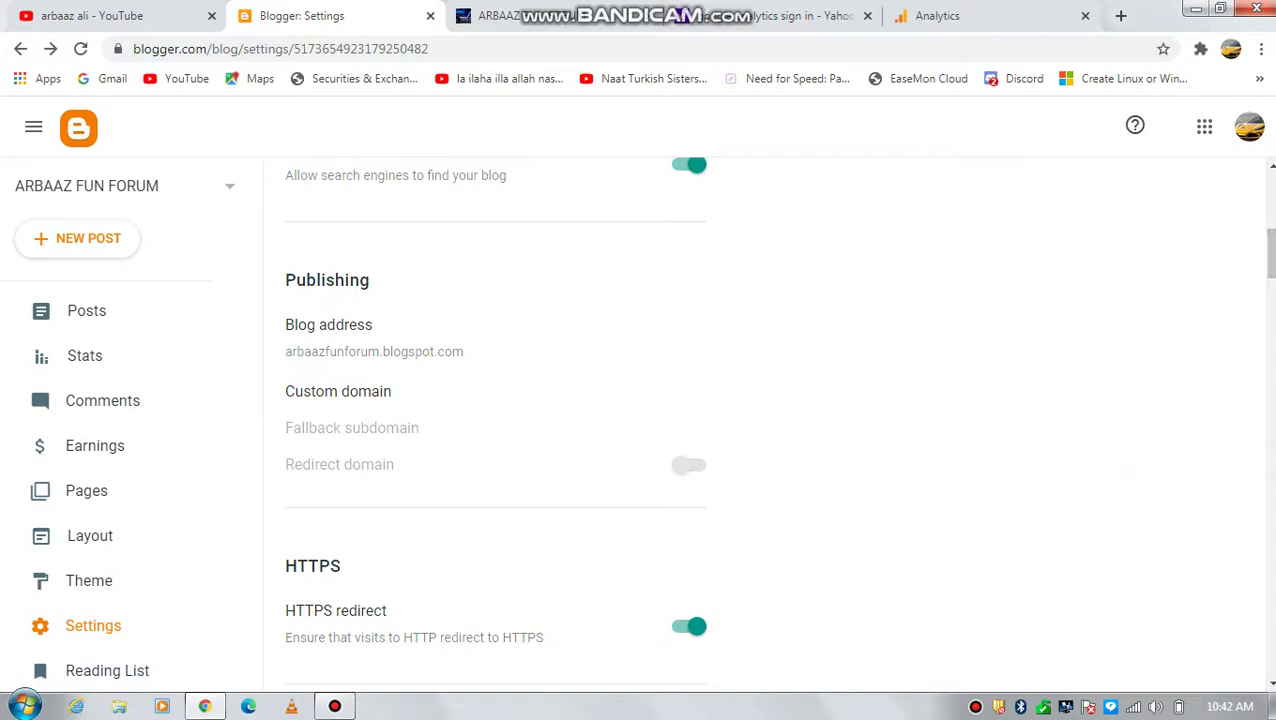
Review the HTTPS, Permissions, Posts and Comments sections of the blog settings
scroll(1267, 255, "down", 2)
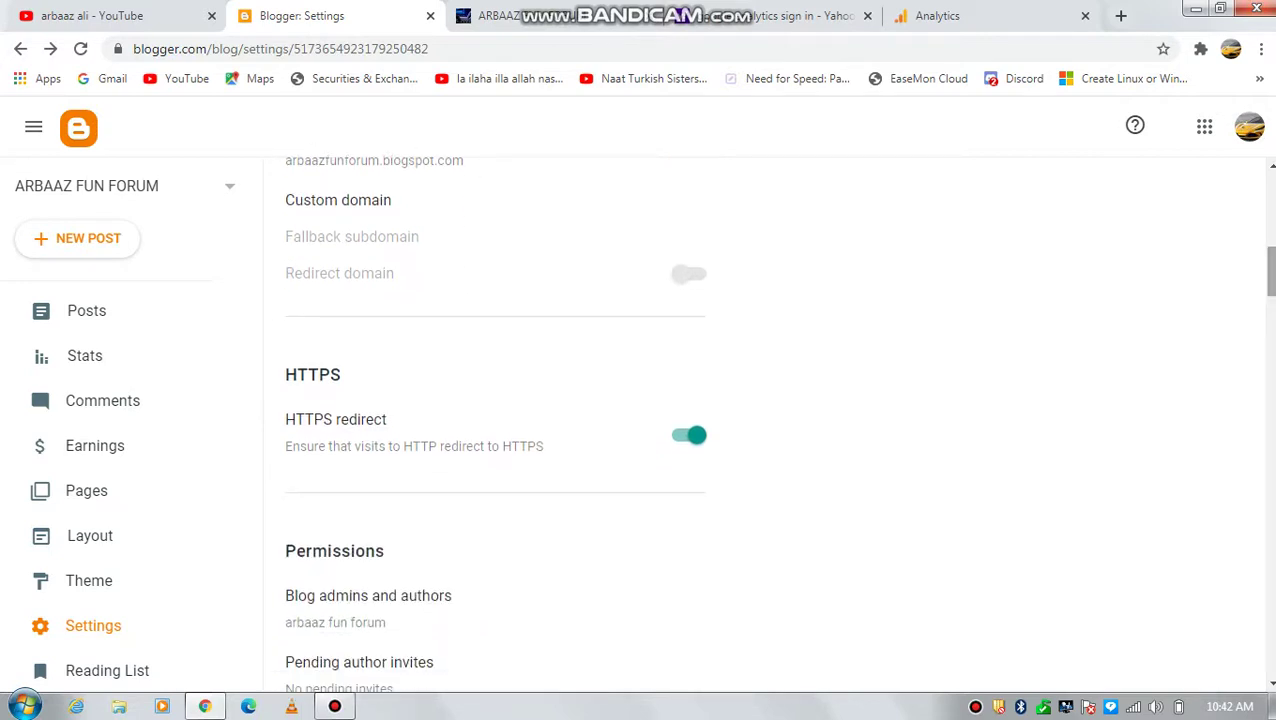
left_click_drag(1271, 290, 1272, 309)
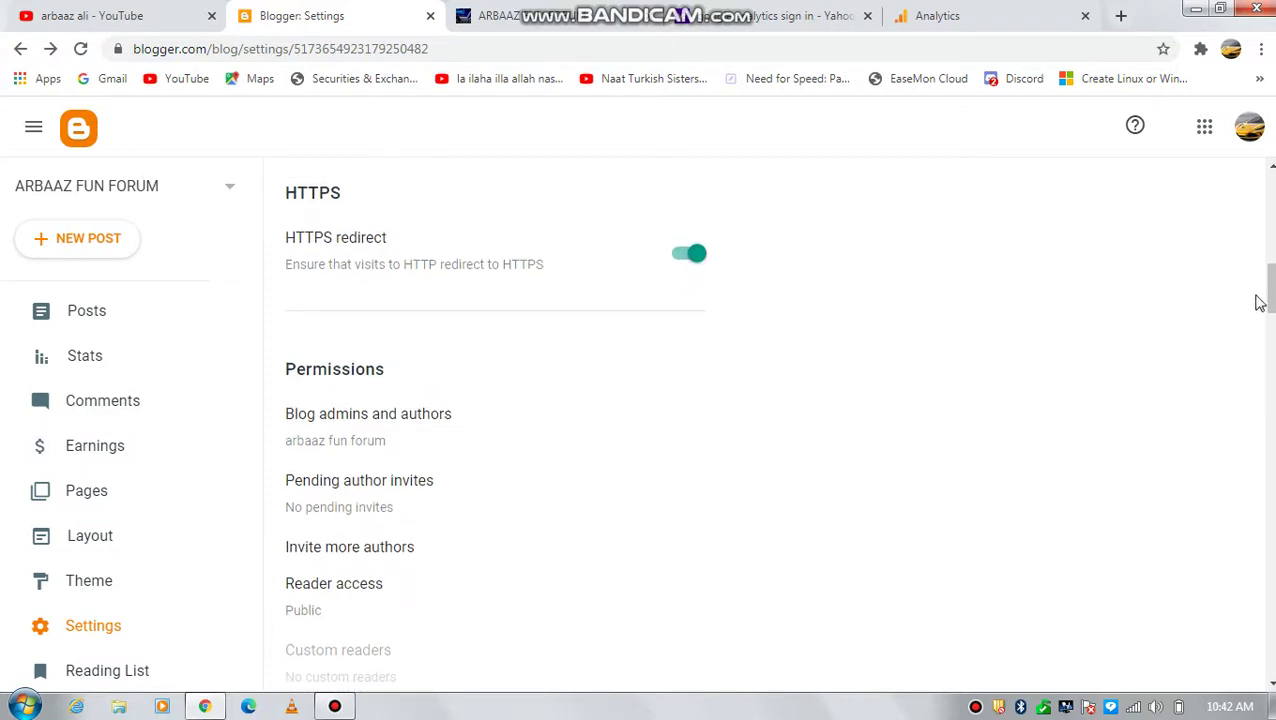
scroll(1272, 290, "down", 2)
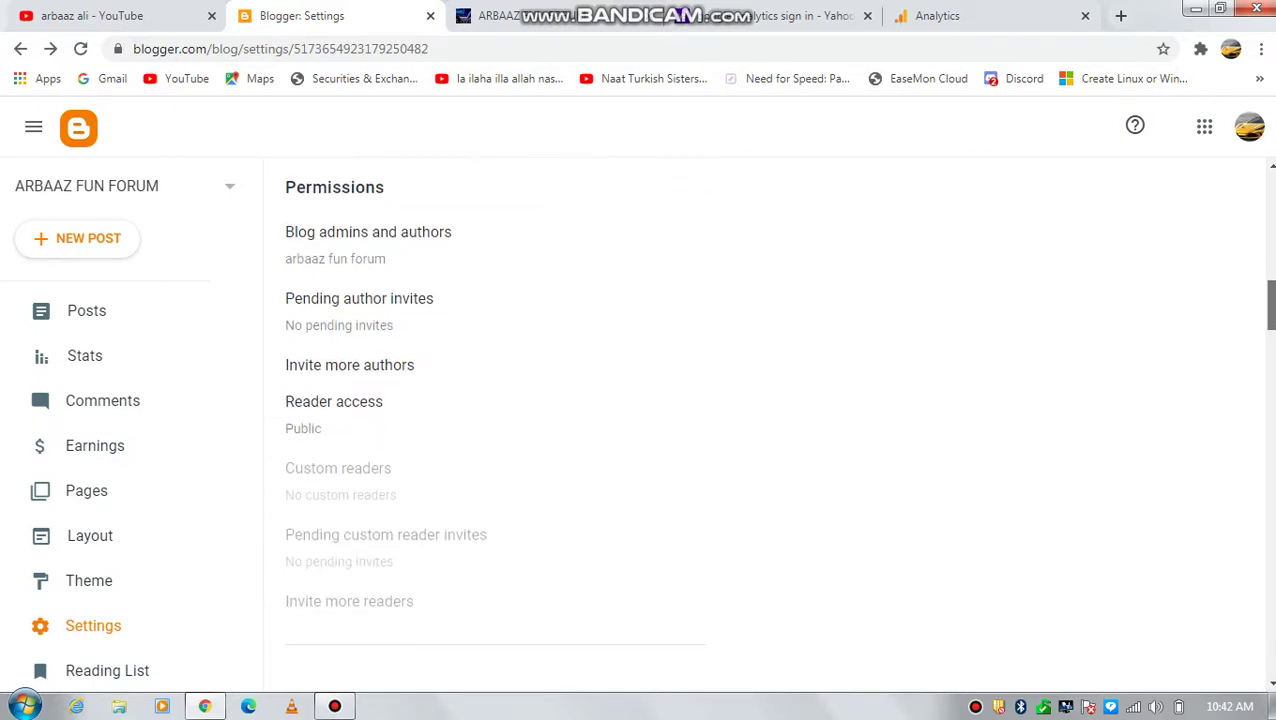
scroll(1270, 310, "down", 1)
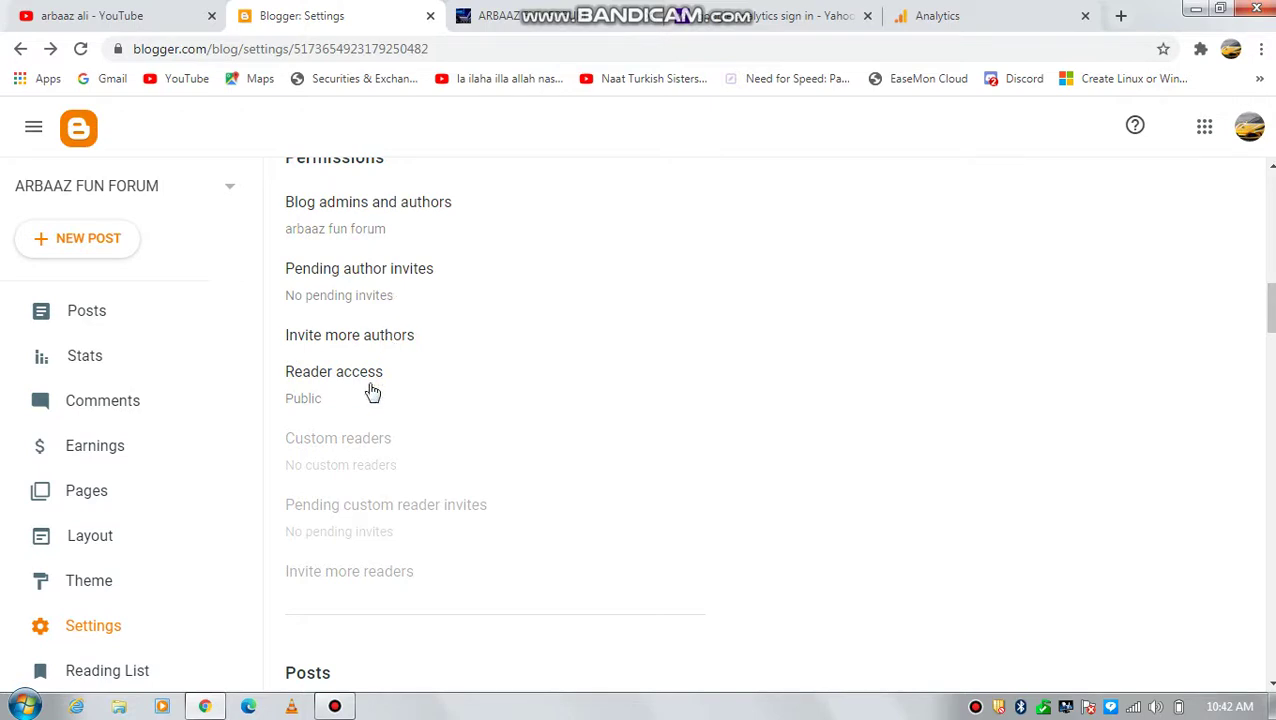
scroll(1121, 366, "down", 4)
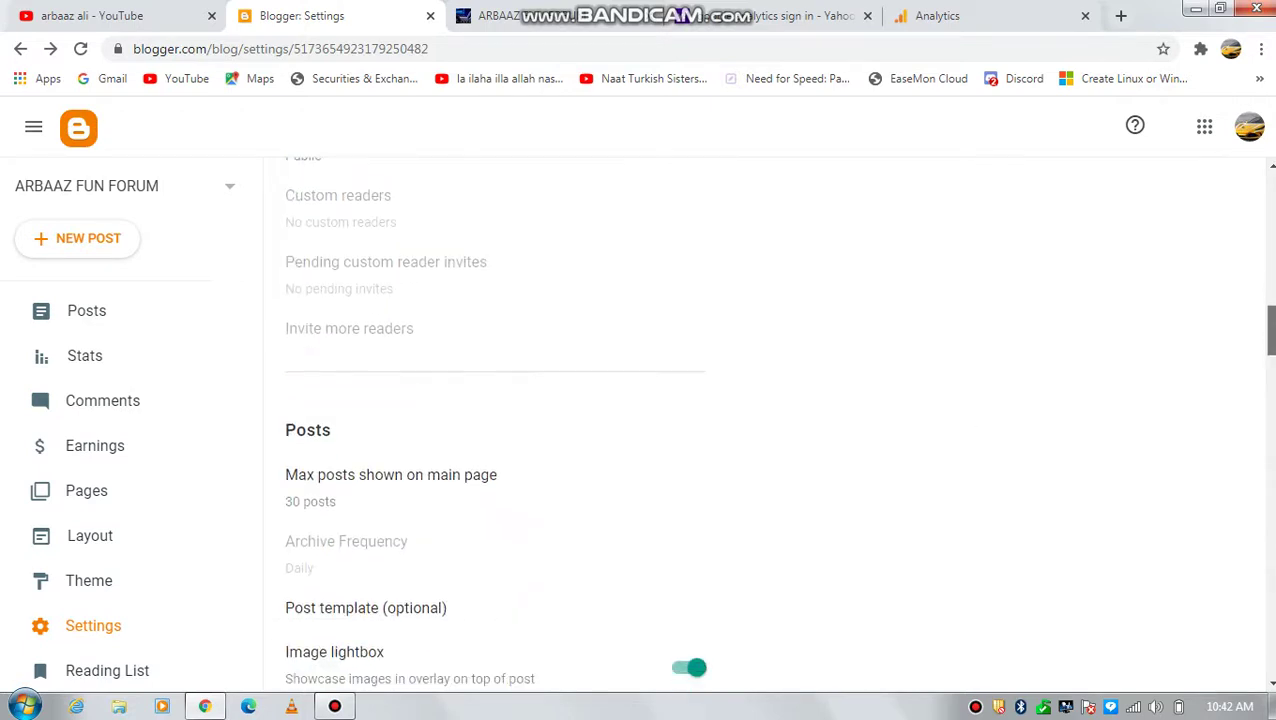
scroll(1272, 370, "down", 1)
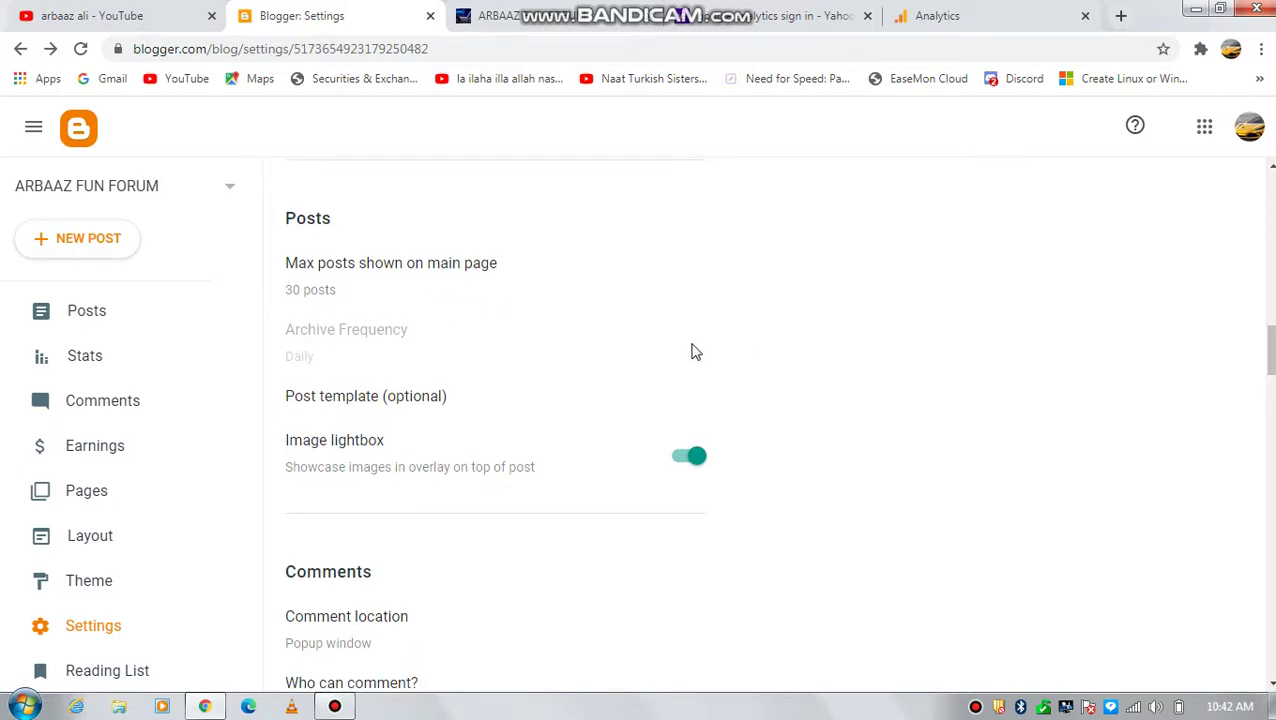
scroll(696, 352, "down", 3)
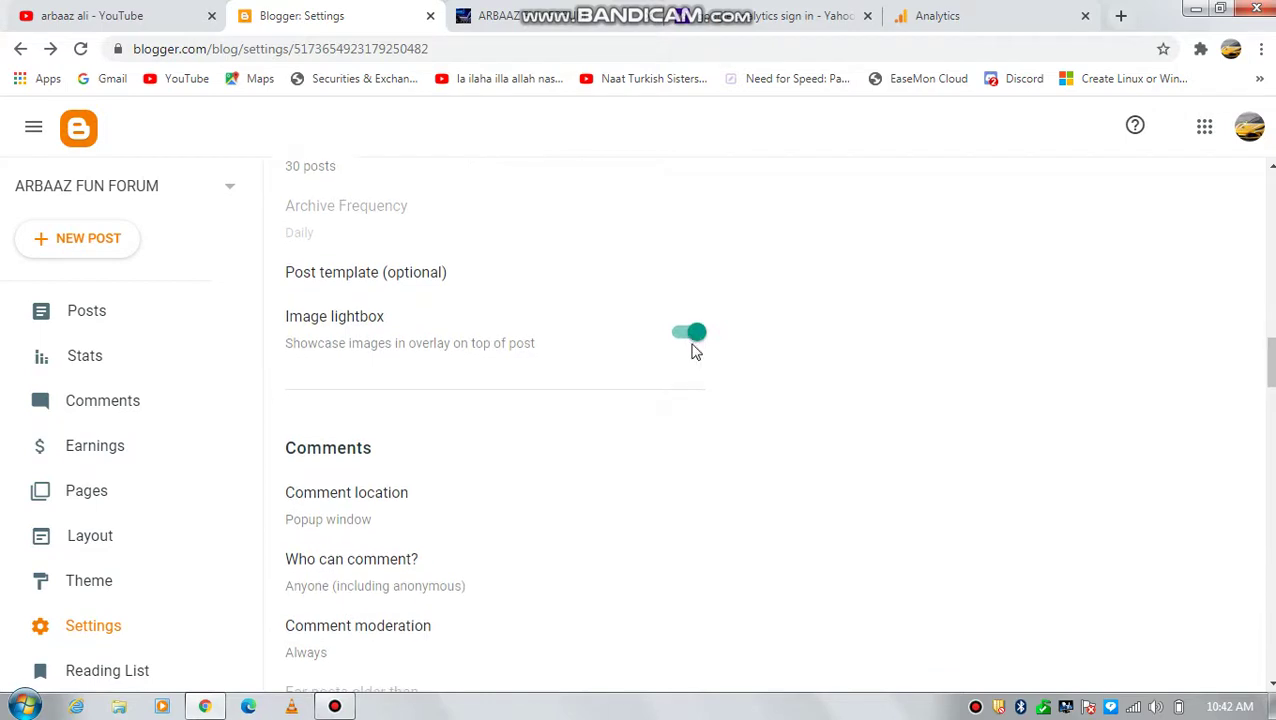
scroll(694, 351, "down", 2)
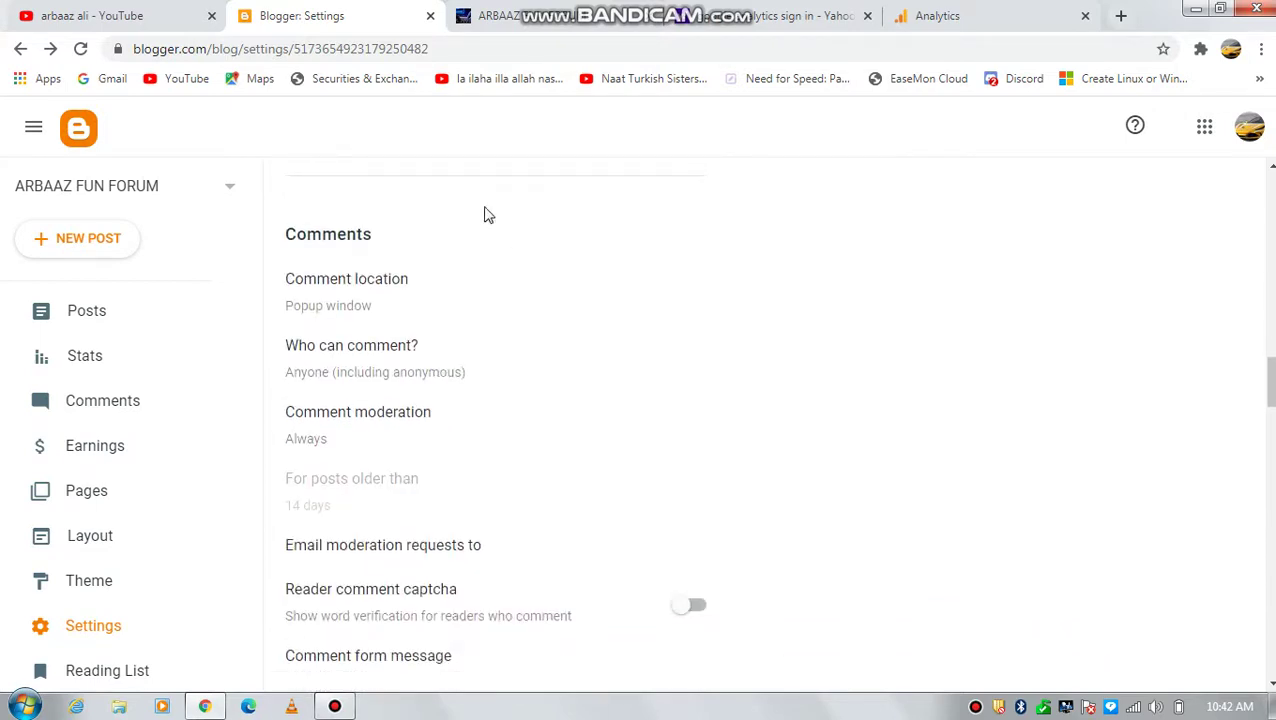
View the Comment location choices, cancel without changing them, and review the remaining Comments settings
left_click(361, 280)
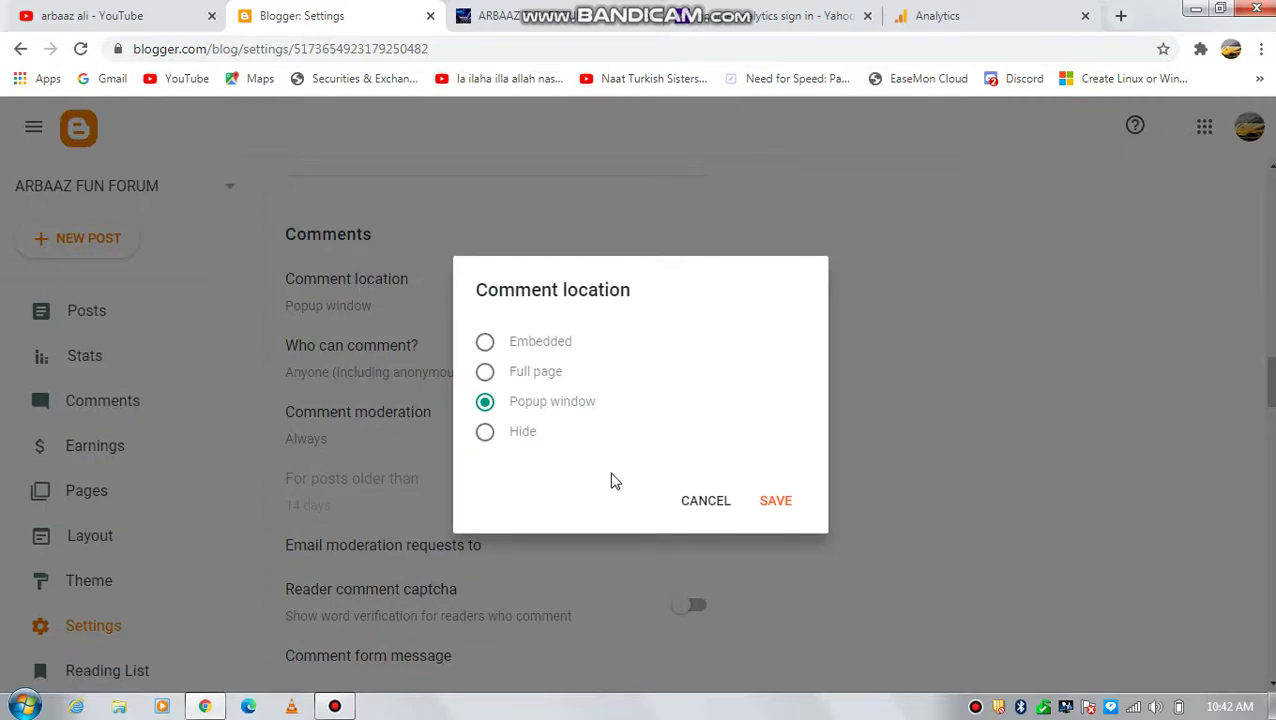
left_click(726, 503)
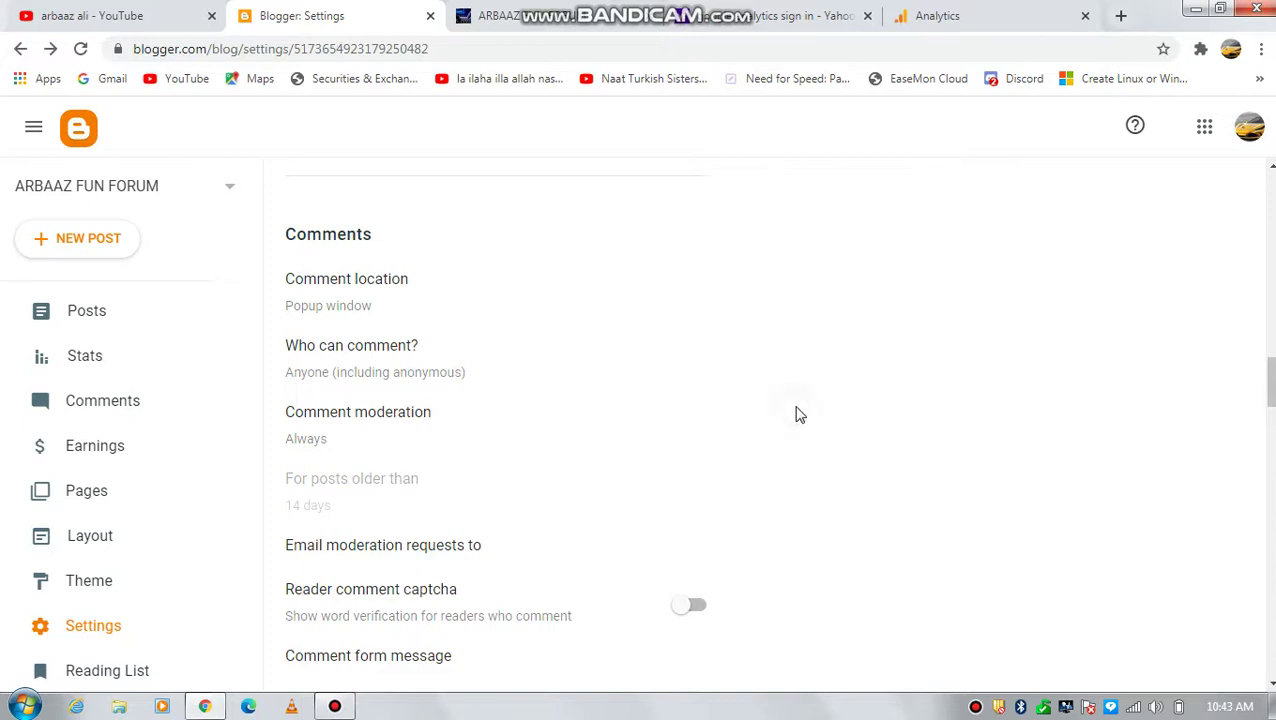
scroll(795, 416, "down", 1)
scroll(798, 414, "down", 3)
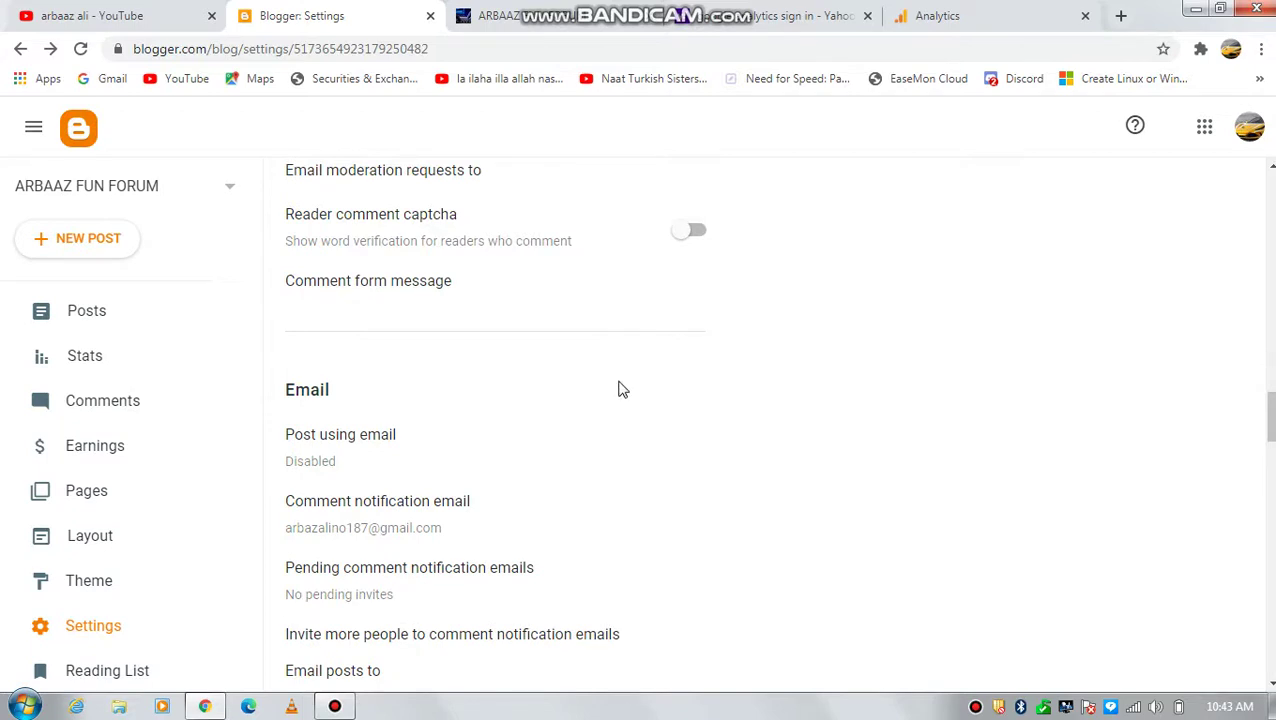
Review the Email and Formatting sections, from the post and comment notification settings to the time zone and date formats
scroll(621, 388, "down", 1)
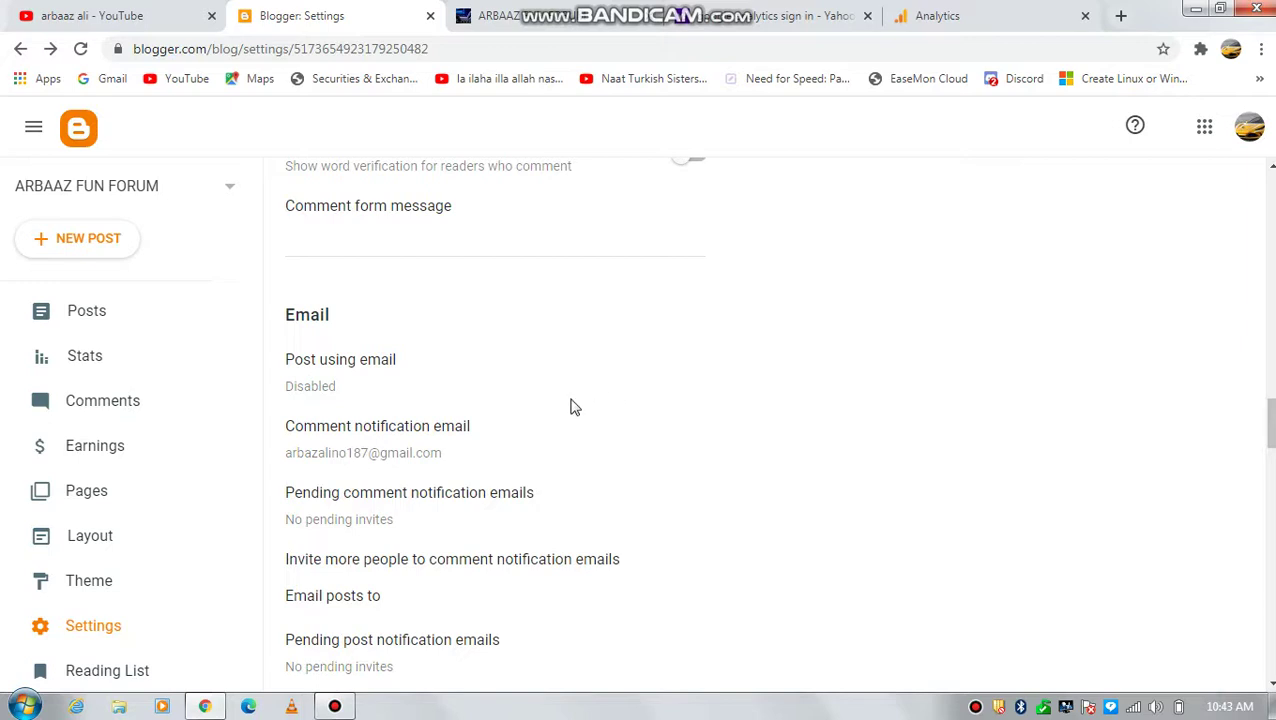
scroll(584, 416, "down", 2)
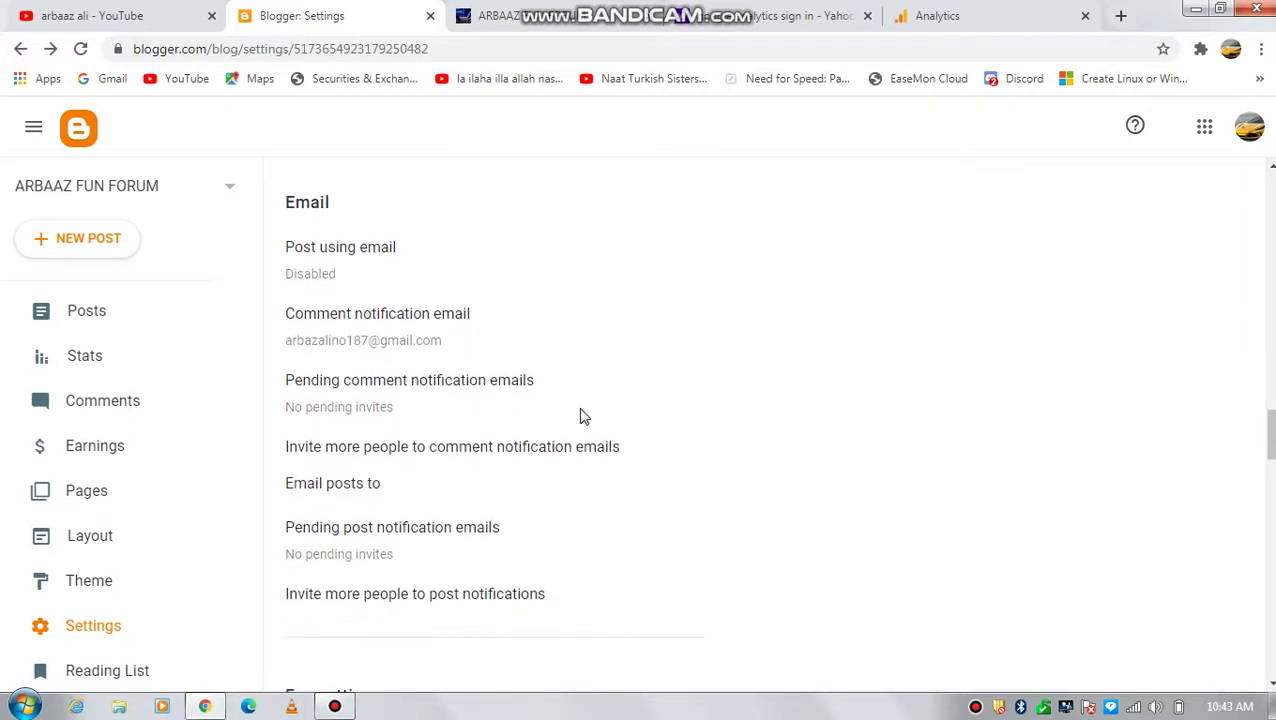
scroll(584, 416, "down", 1)
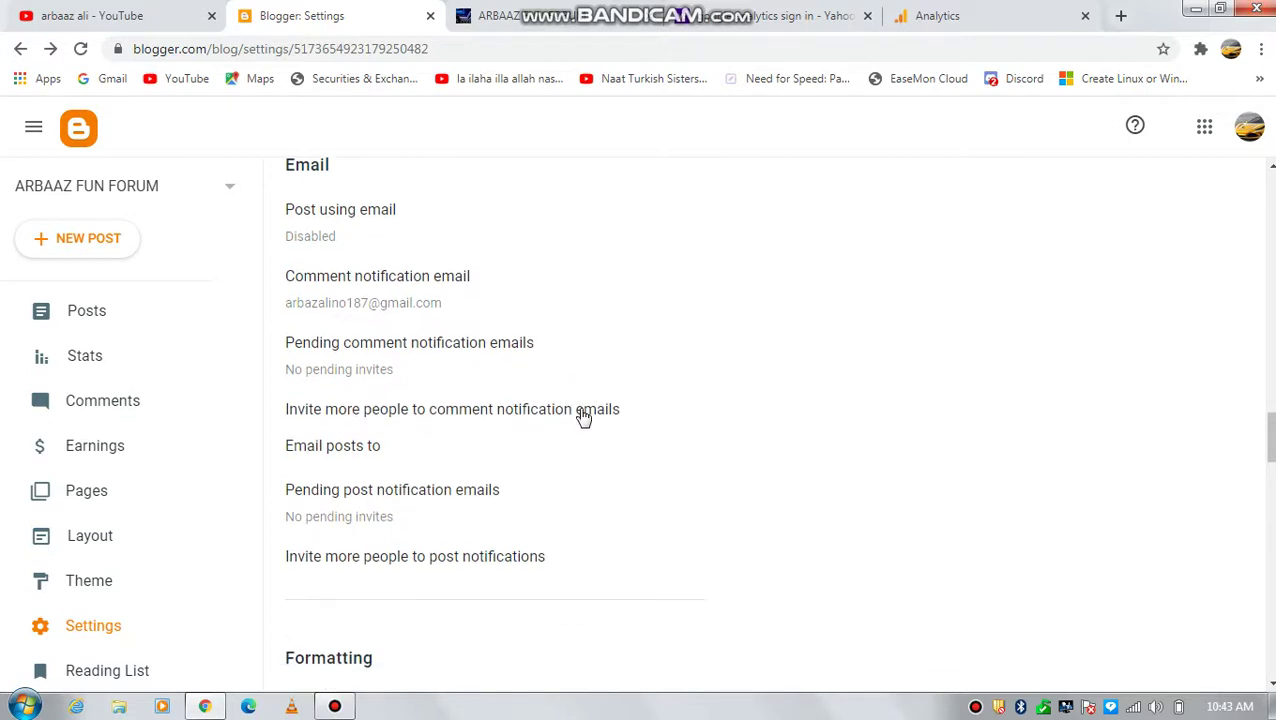
scroll(584, 416, "down", 1)
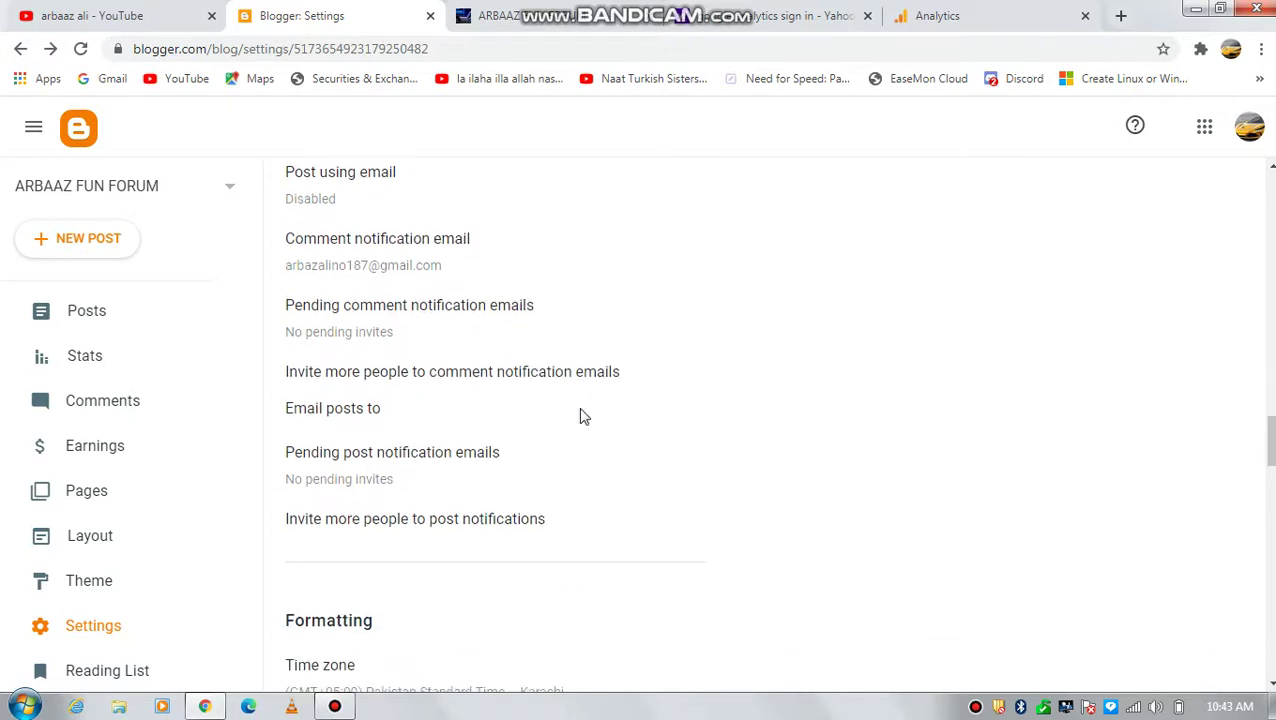
scroll(584, 416, "down", 5)
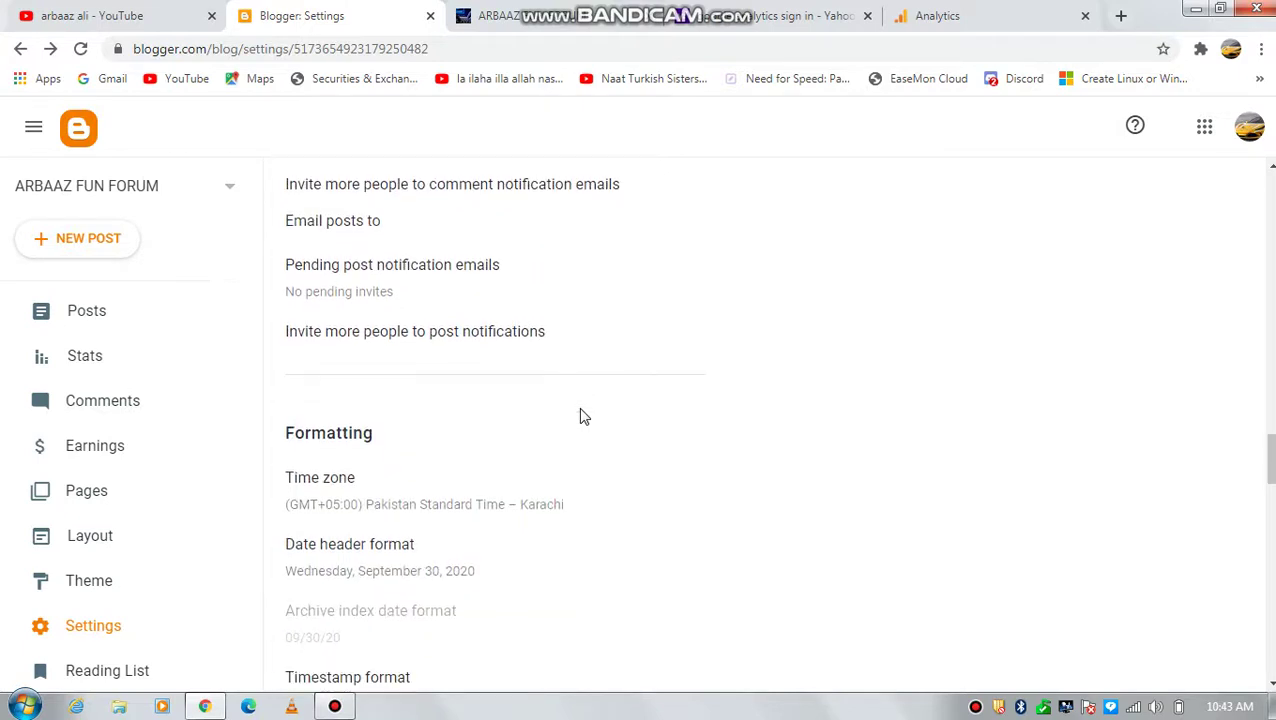
scroll(584, 416, "down", 4)
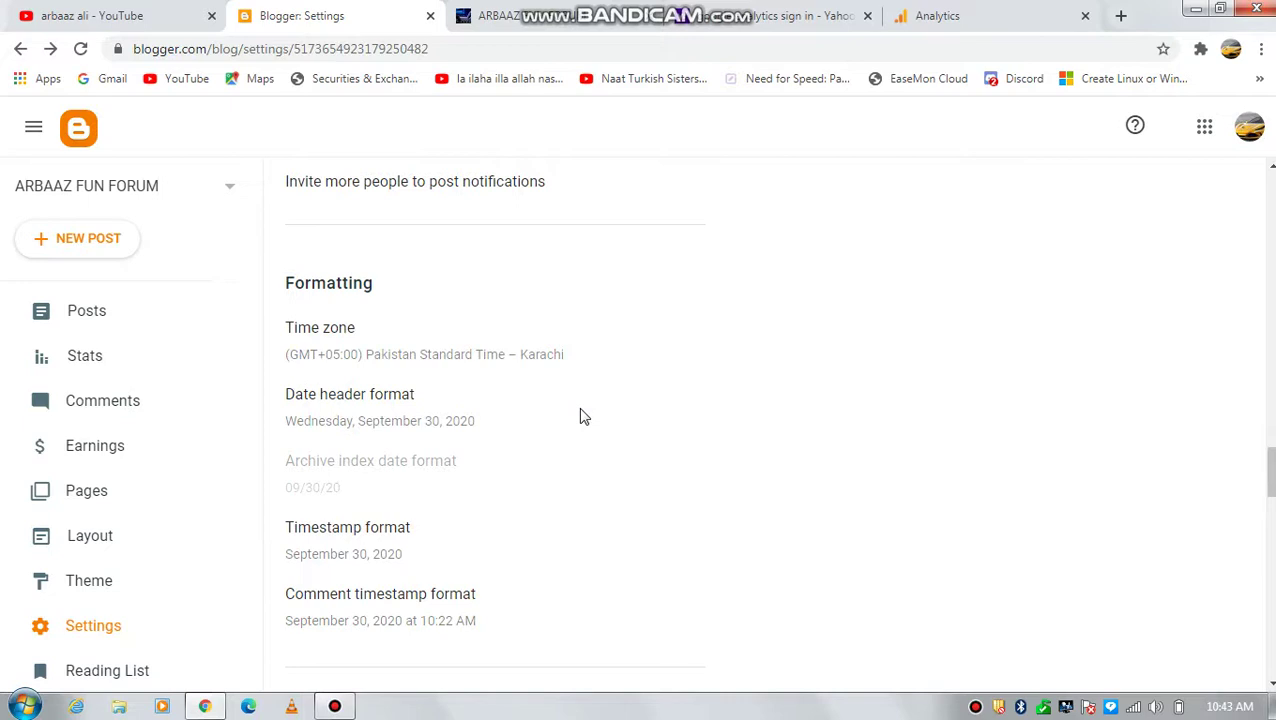
scroll(584, 416, "down", 4)
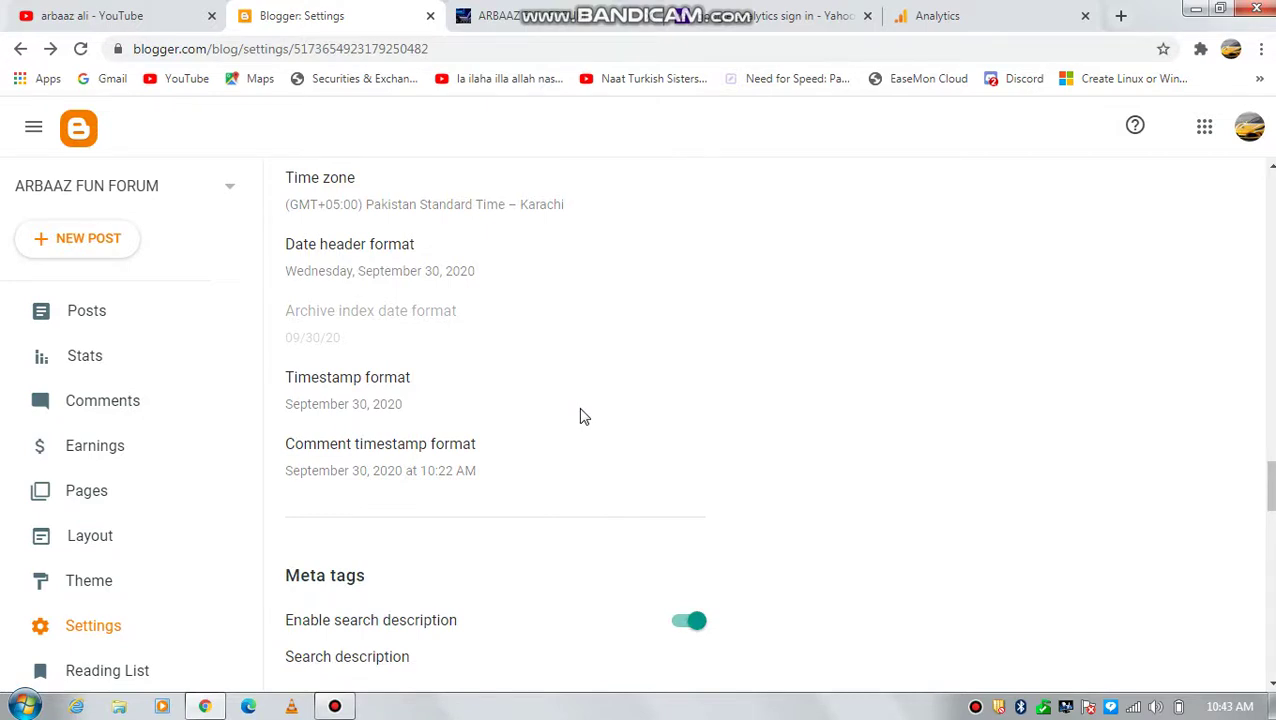
Review the Meta tags, Errors and redirects, and Crawlers and indexing sections, including the Google Search Console link
scroll(584, 416, "down", 1)
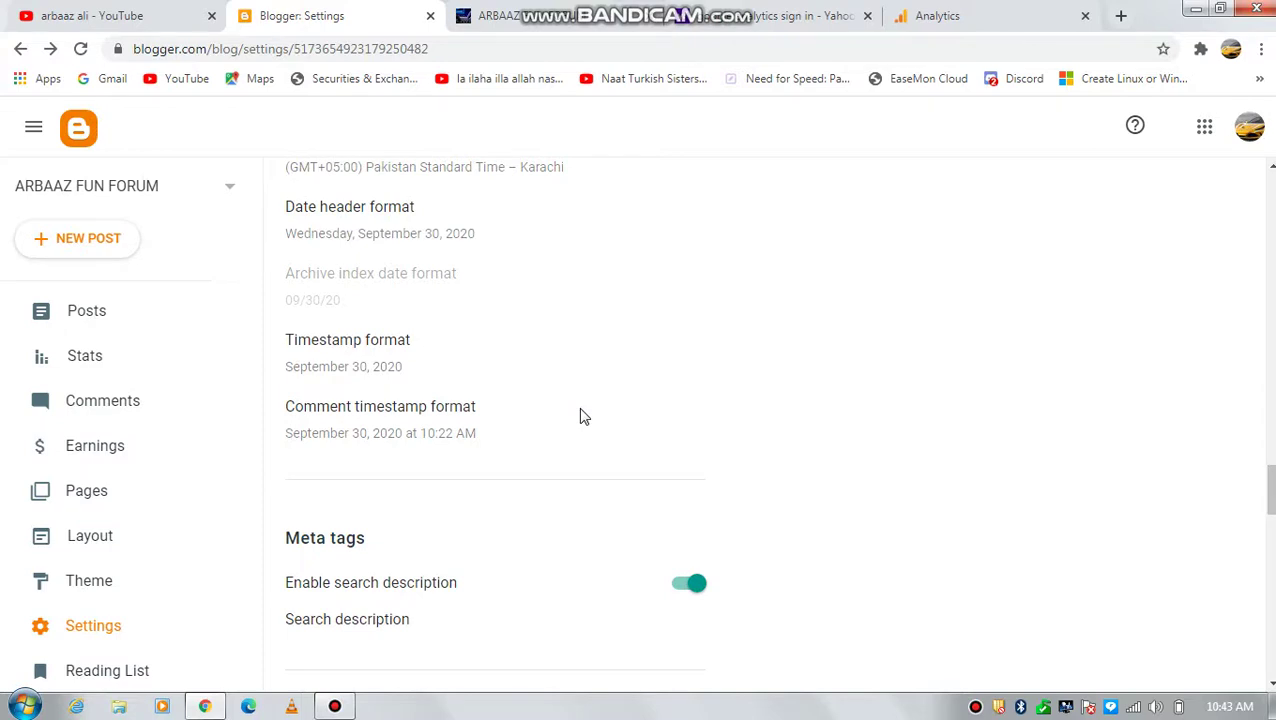
scroll(584, 416, "down", 5)
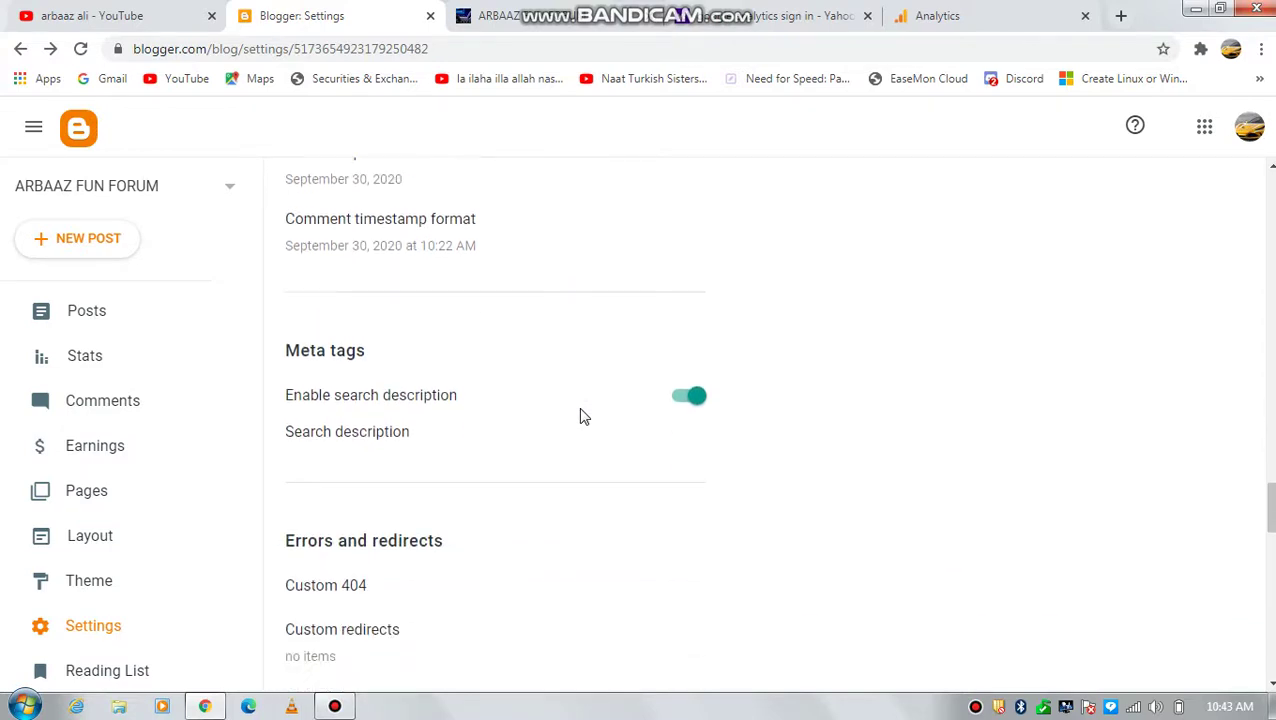
scroll(584, 416, "down", 1)
scroll(584, 416, "down", 1)
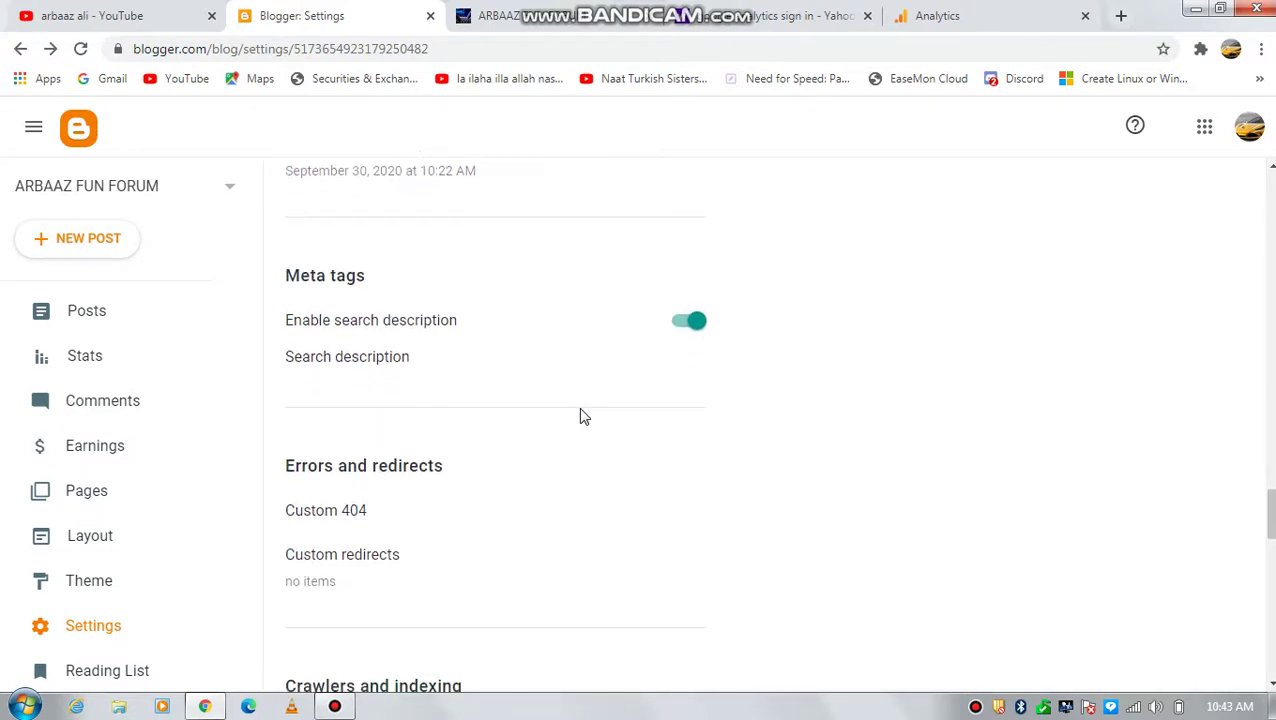
scroll(584, 416, "down", 1)
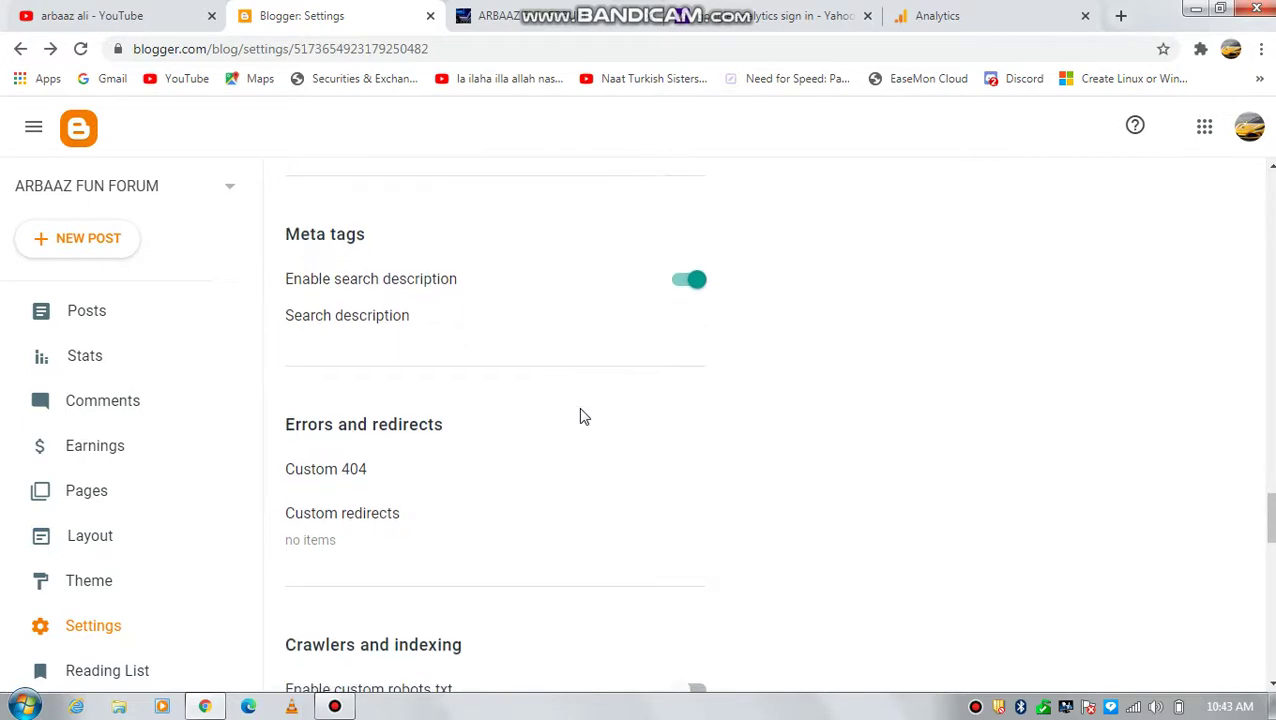
scroll(584, 416, "down", 1)
scroll(584, 416, "down", 3)
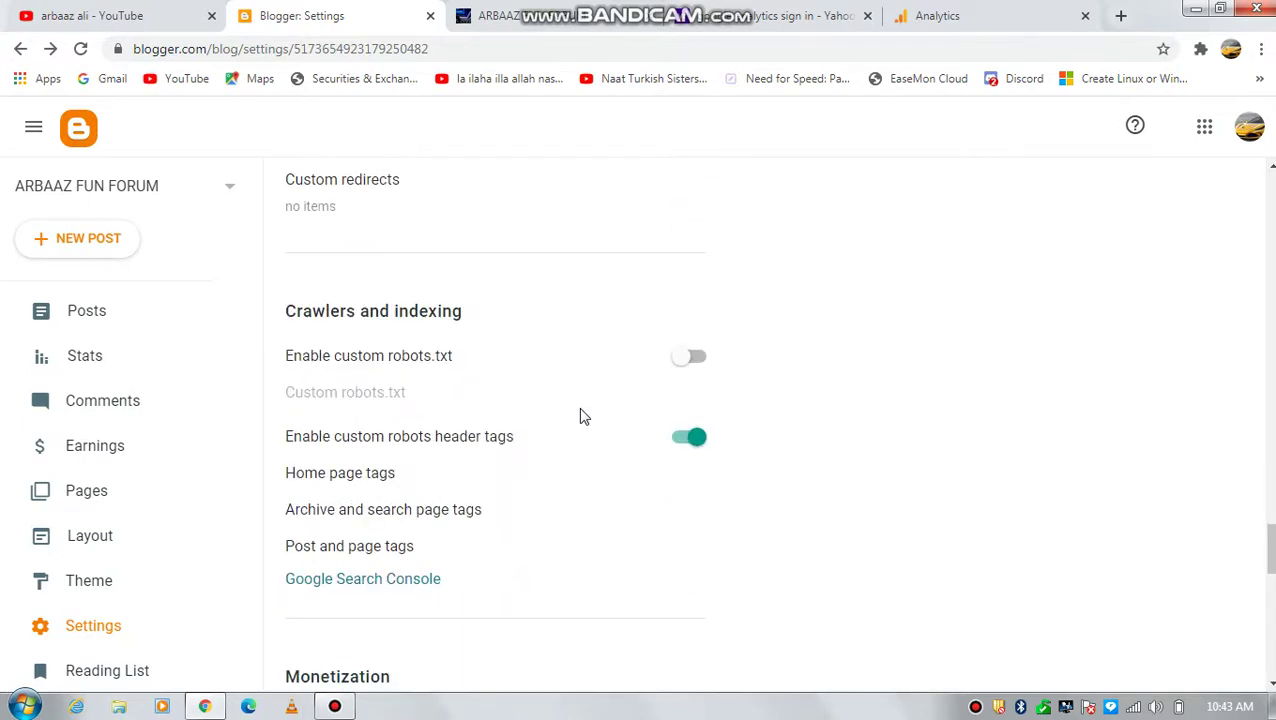
scroll(584, 416, "down", 2)
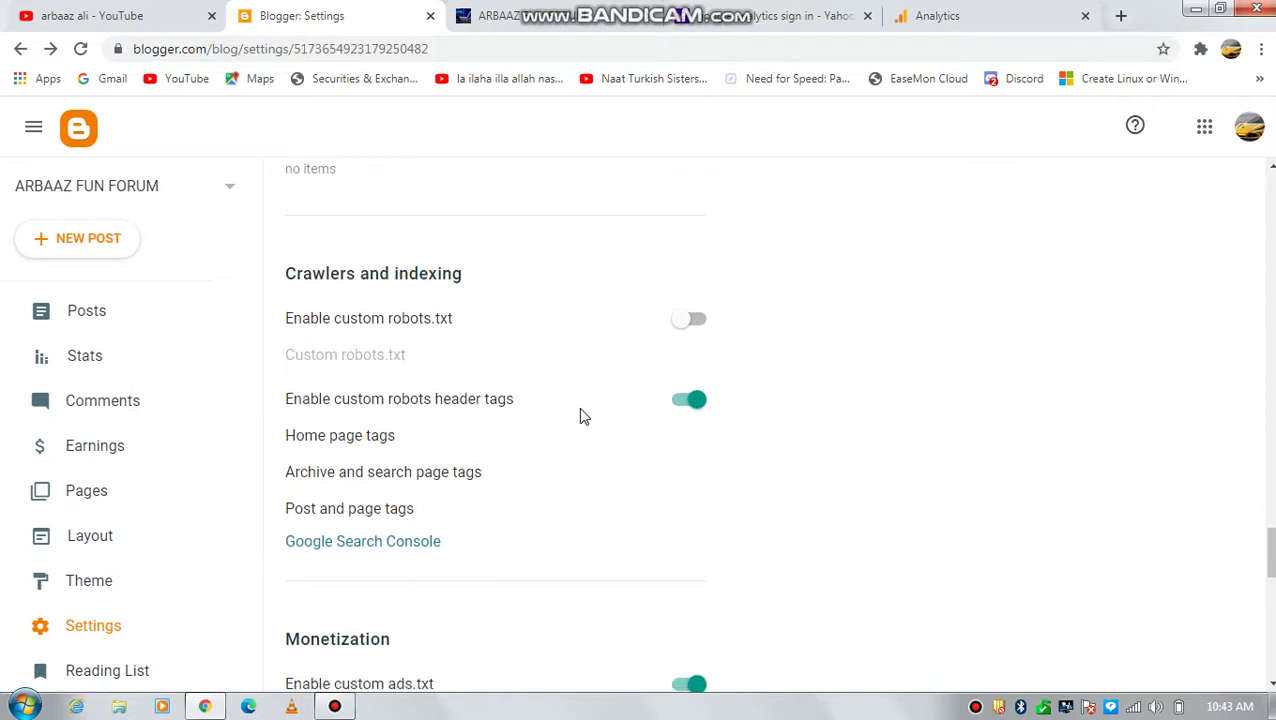
scroll(584, 416, "down", 1)
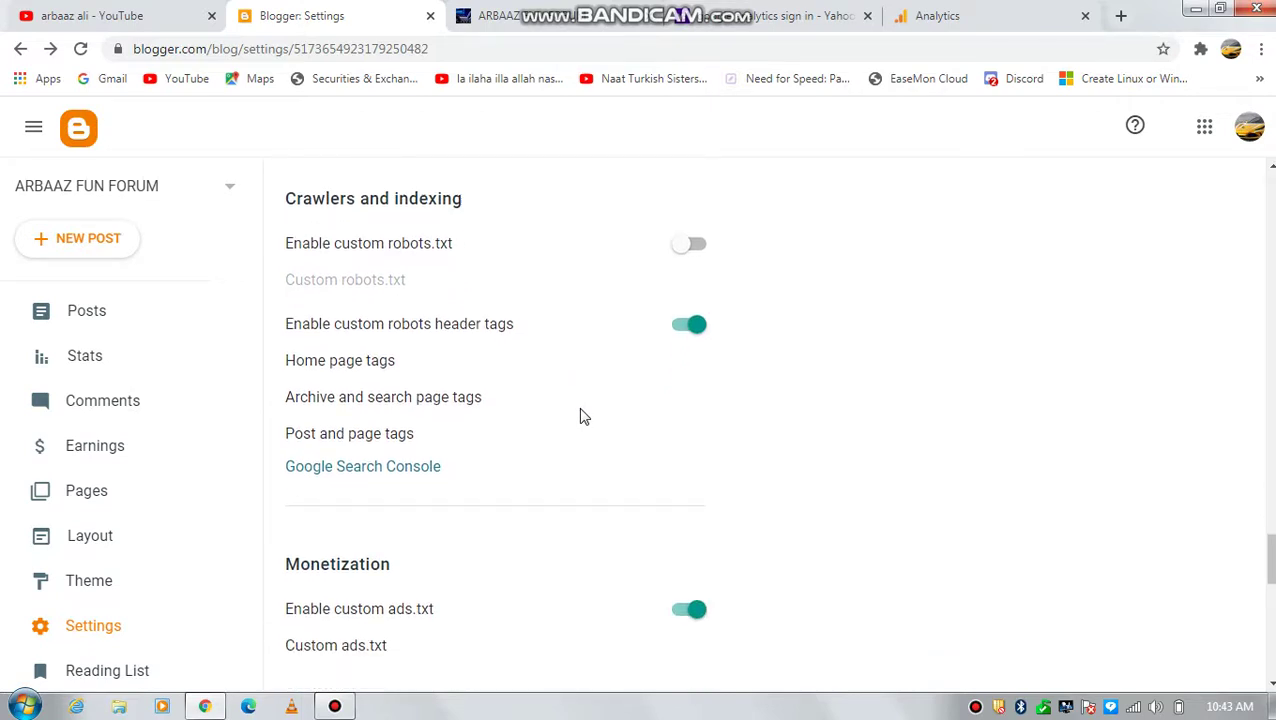
scroll(584, 416, "down", 2)
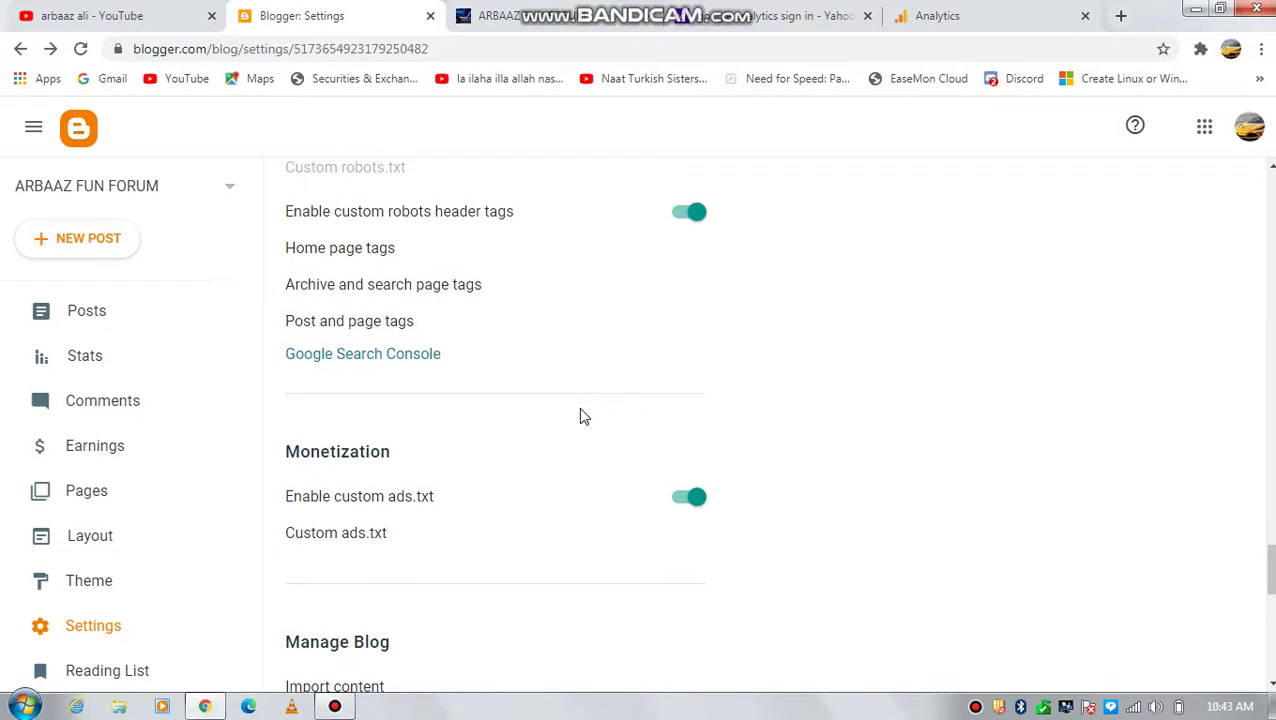
scroll(584, 416, "down", 1)
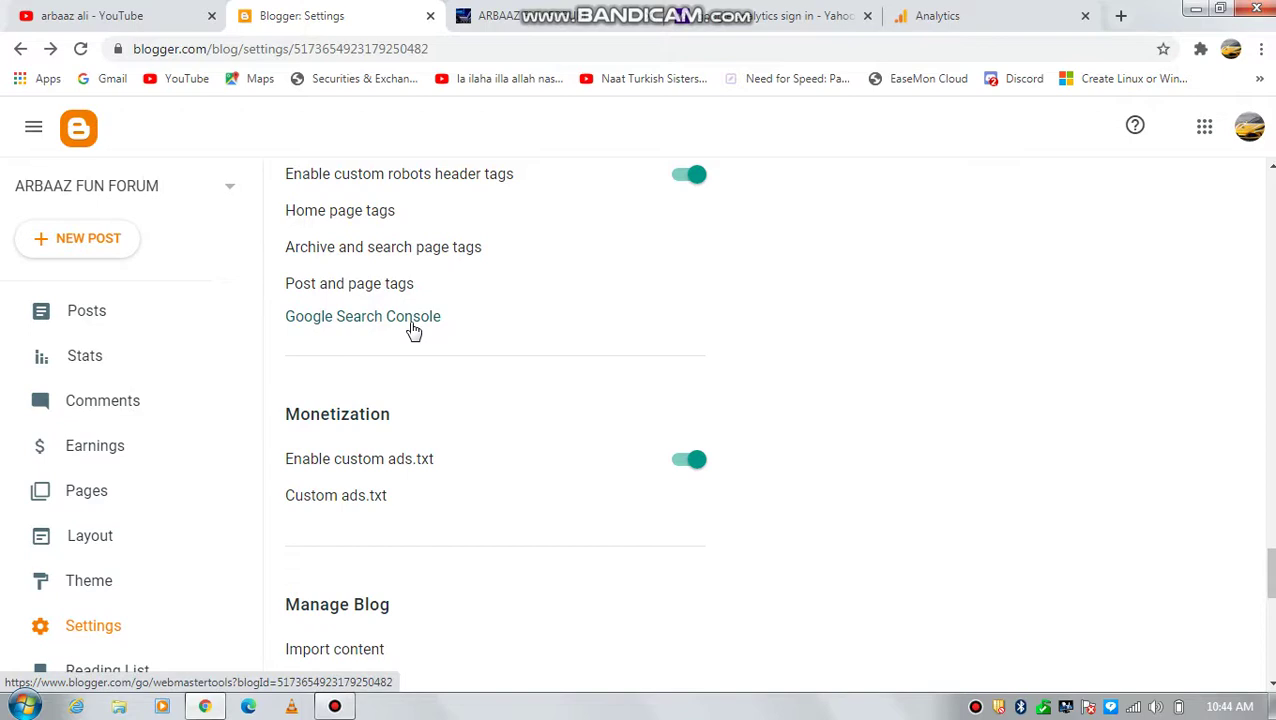
Review the Monetization, Manage Blog, Site feed and General sections at the end of the blog settings
scroll(413, 330, "down", 3)
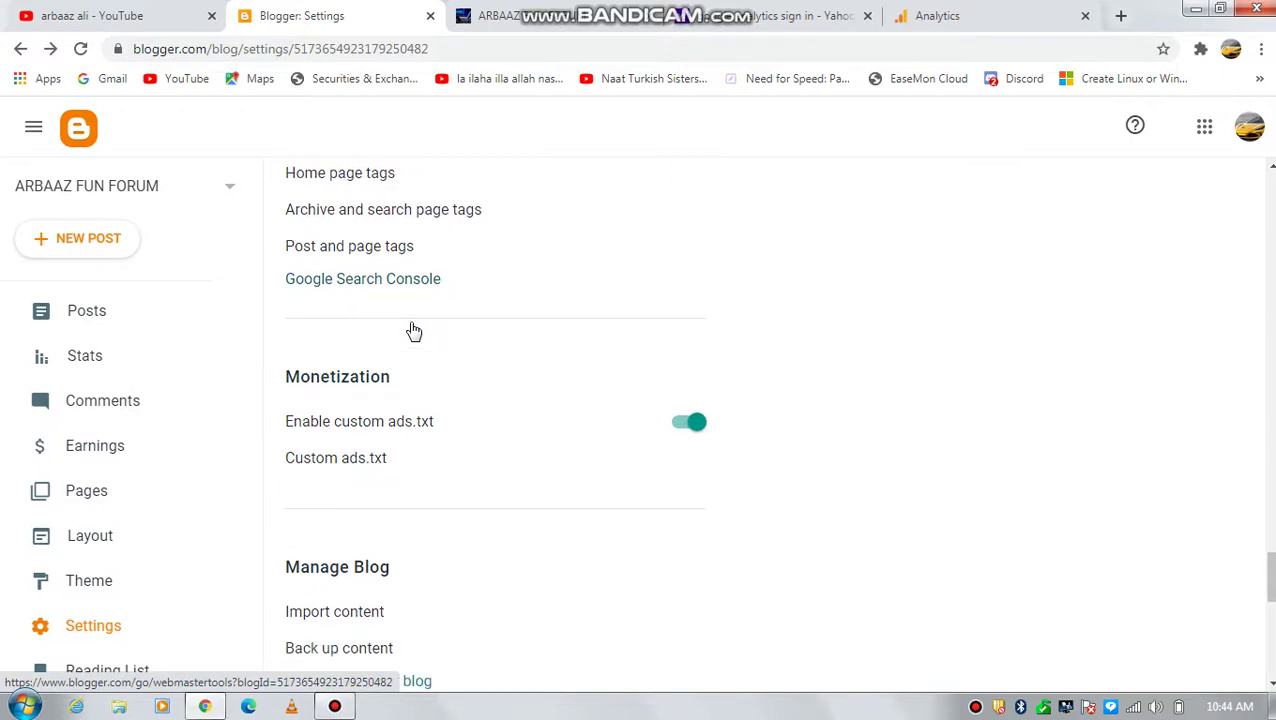
scroll(413, 330, "down", 1)
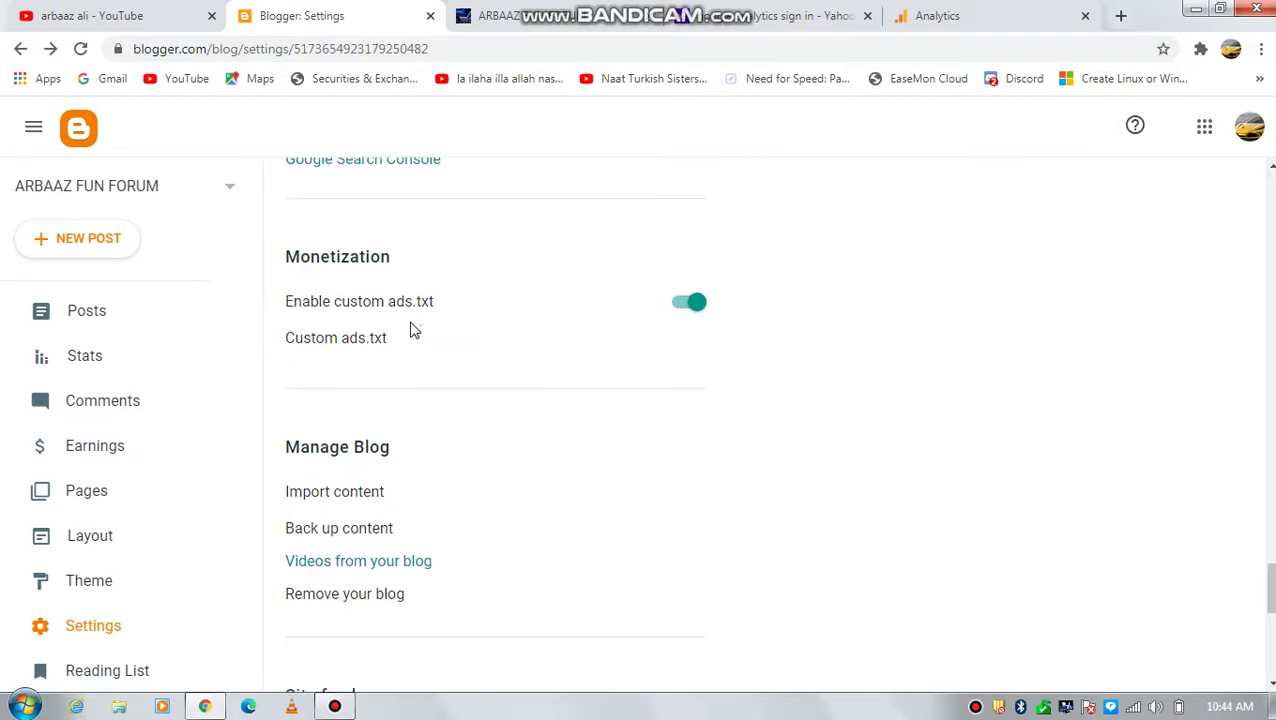
scroll(413, 330, "down", 4)
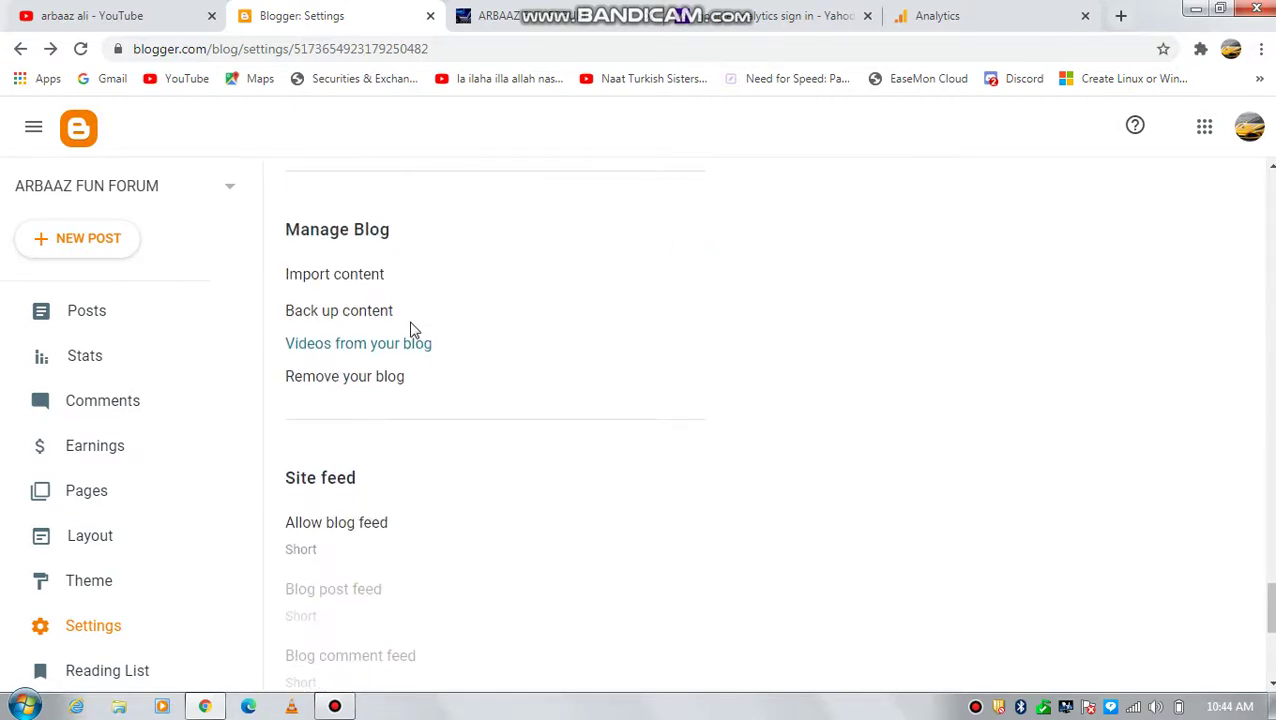
scroll(413, 330, "down", 3)
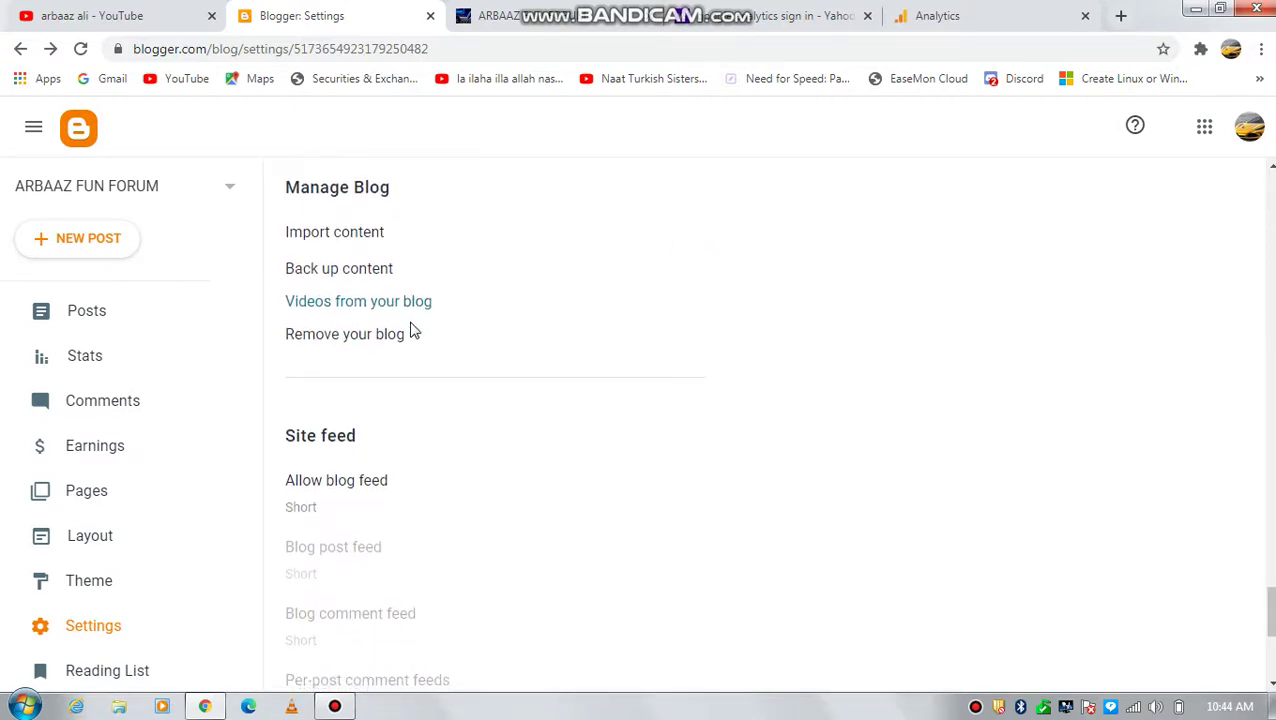
scroll(413, 330, "down", 7)
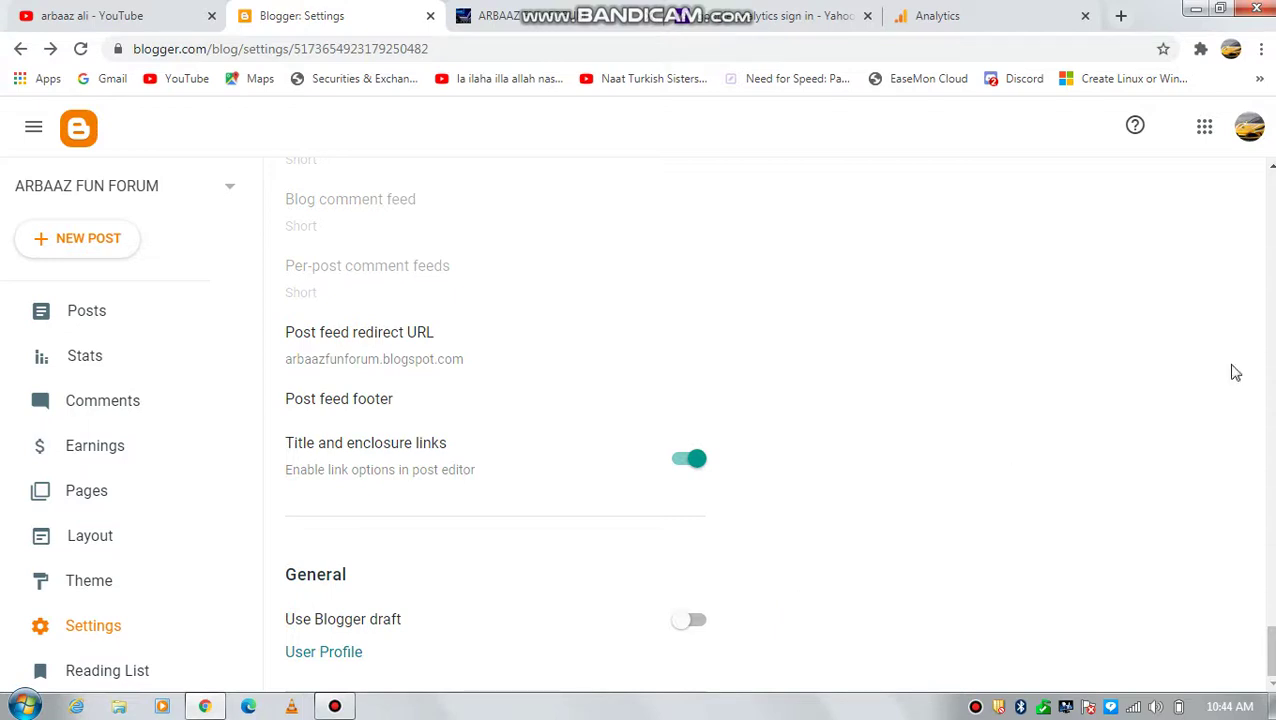
Return to the Basic section of the settings and switch to the published blog site
left_click_drag(1270, 650, 1270, 196)
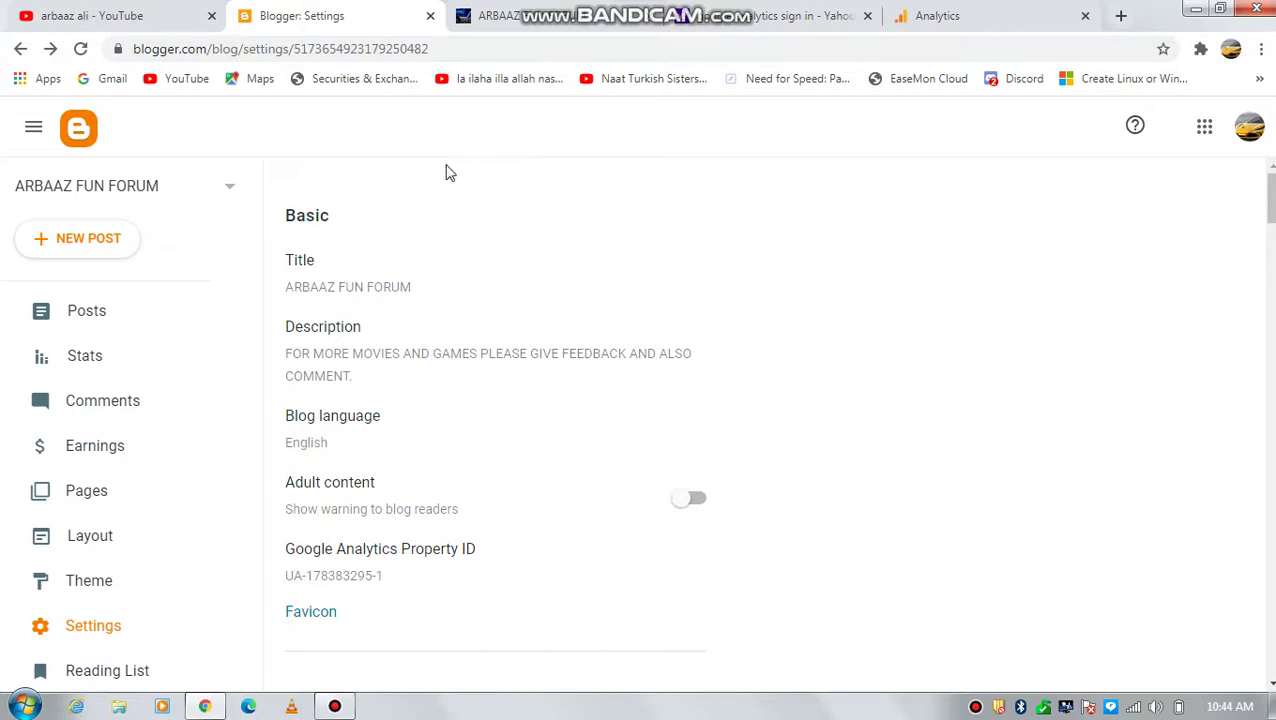
left_click(545, 14)
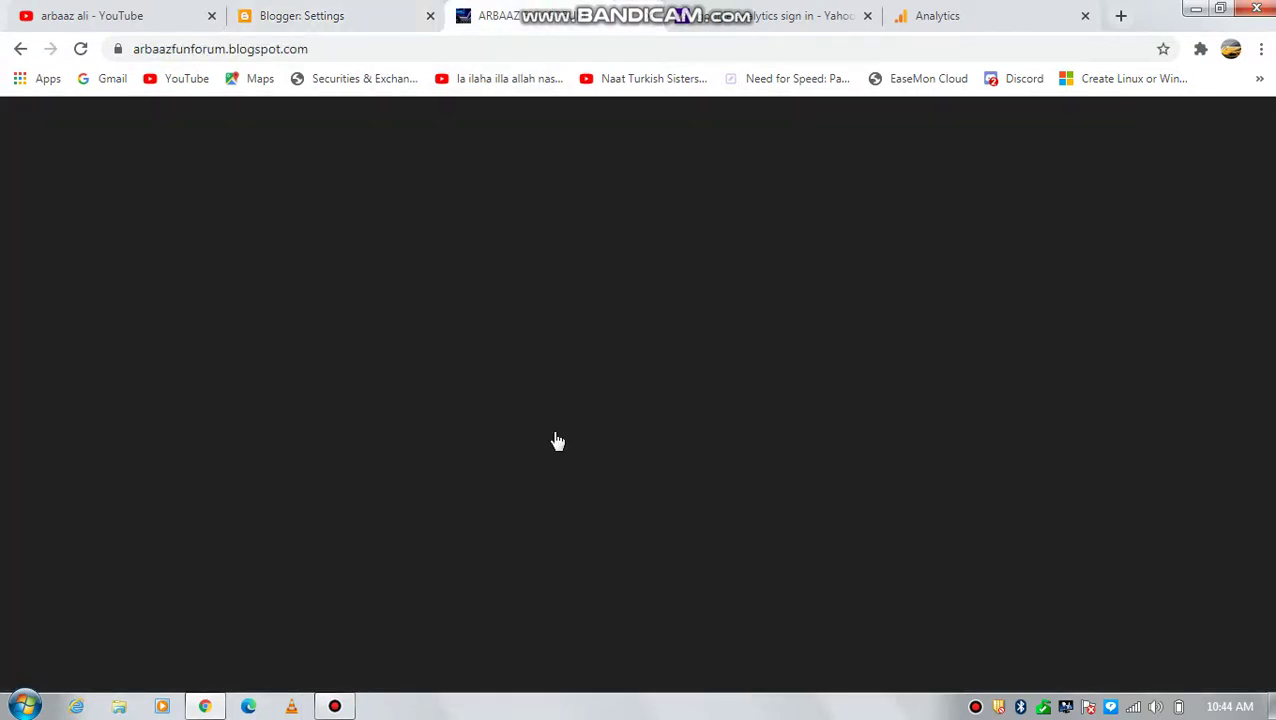